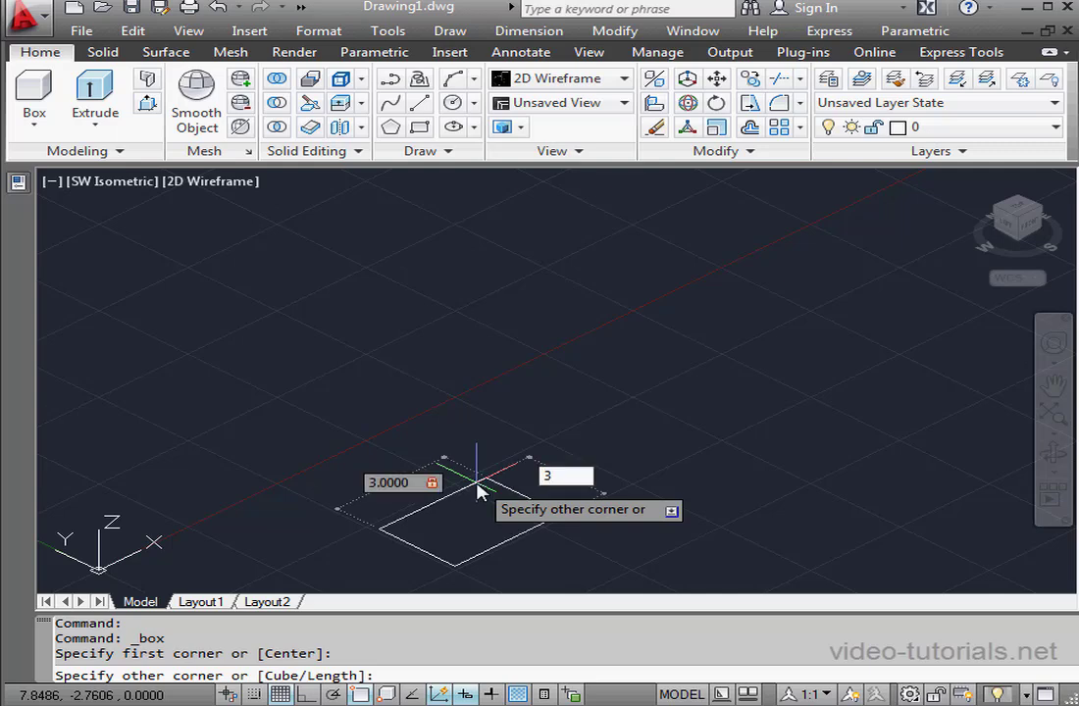
Step: Finish the box with a 3 by 3 base and a height of 3
key(Return)
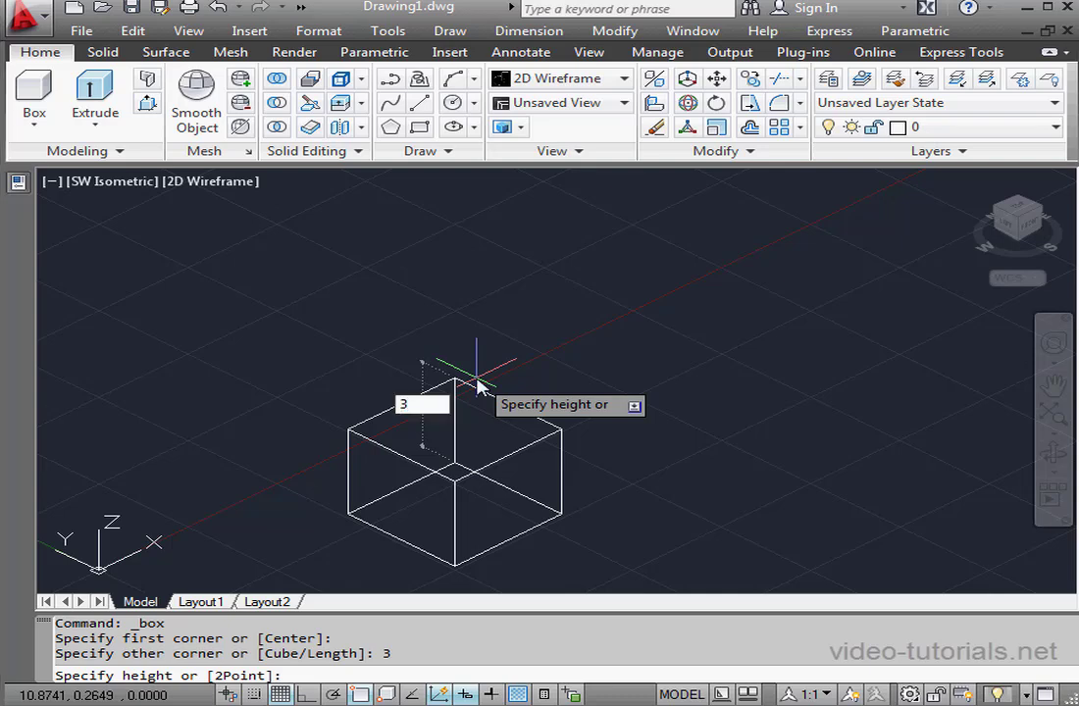
text(3)
key(Return)
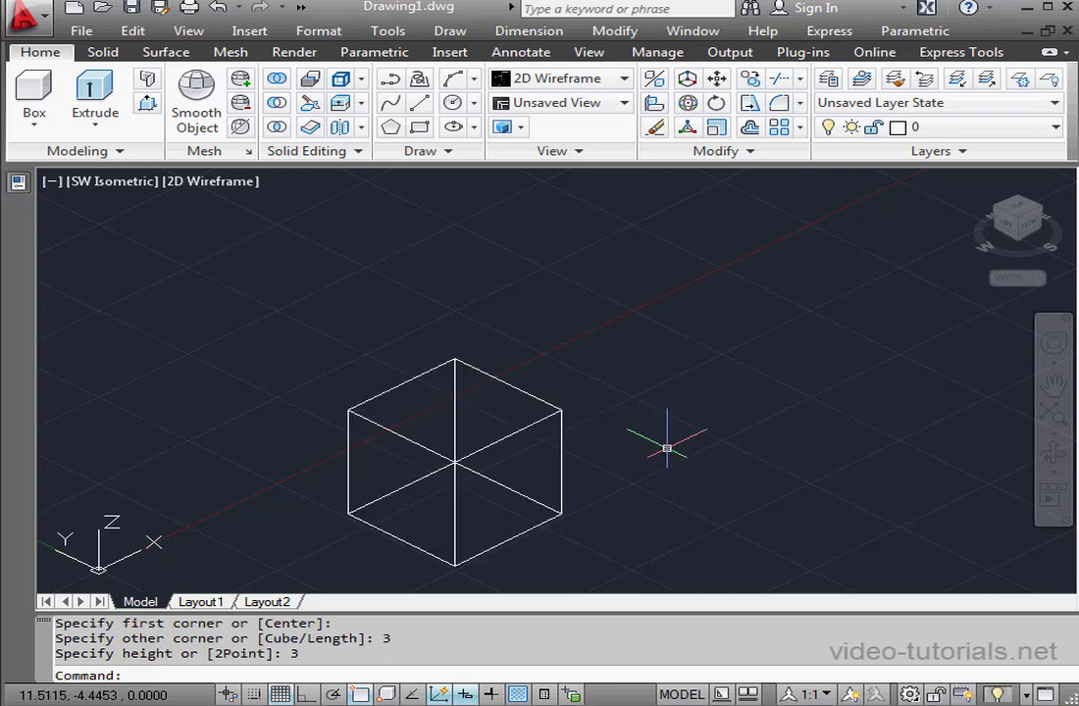
Step: Copy the box about 6.7 units along the X axis using the 3D Move gizmo's Copy option
middle_drag(667, 449, 547, 422)
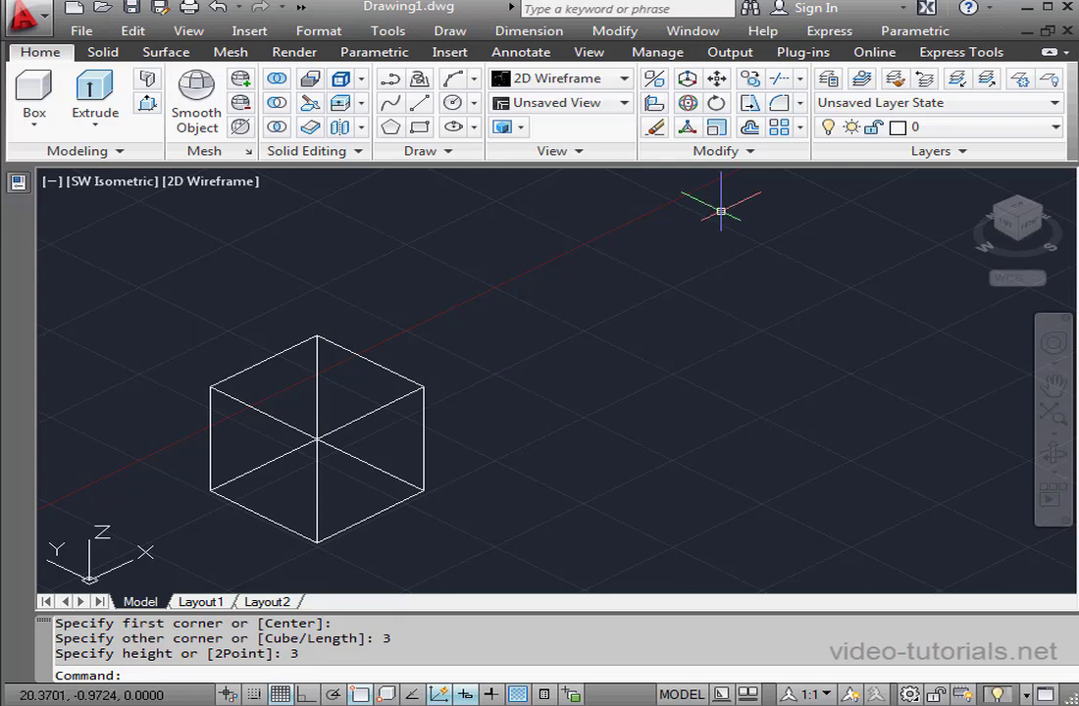
click(691, 84)
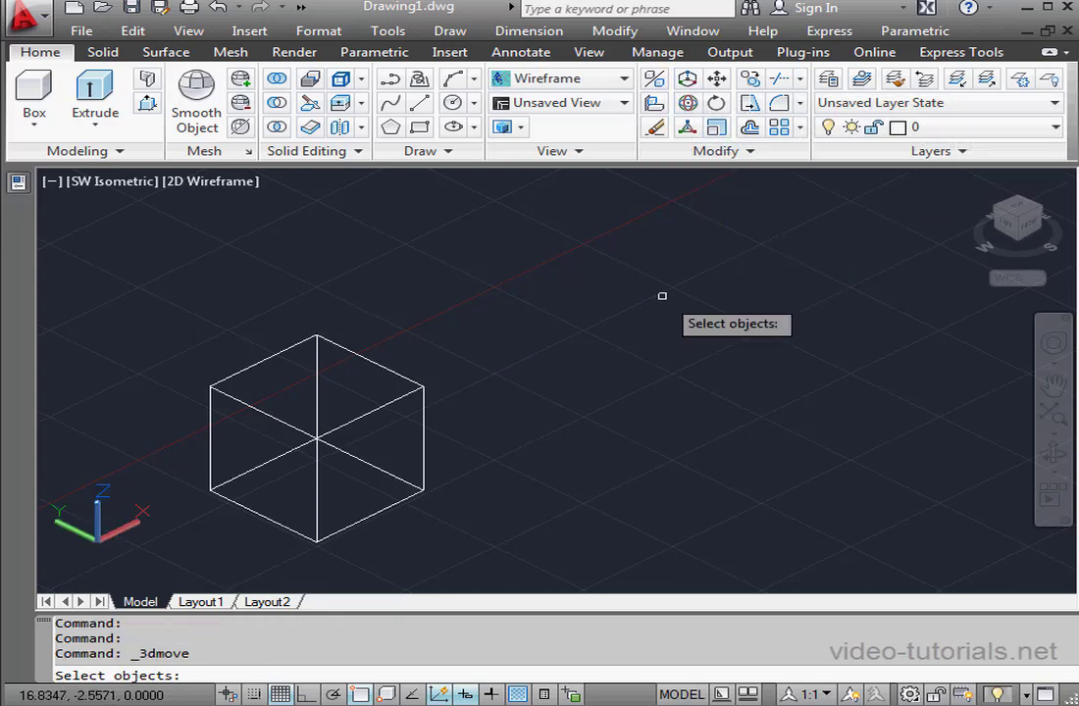
click(425, 434)
key(Return)
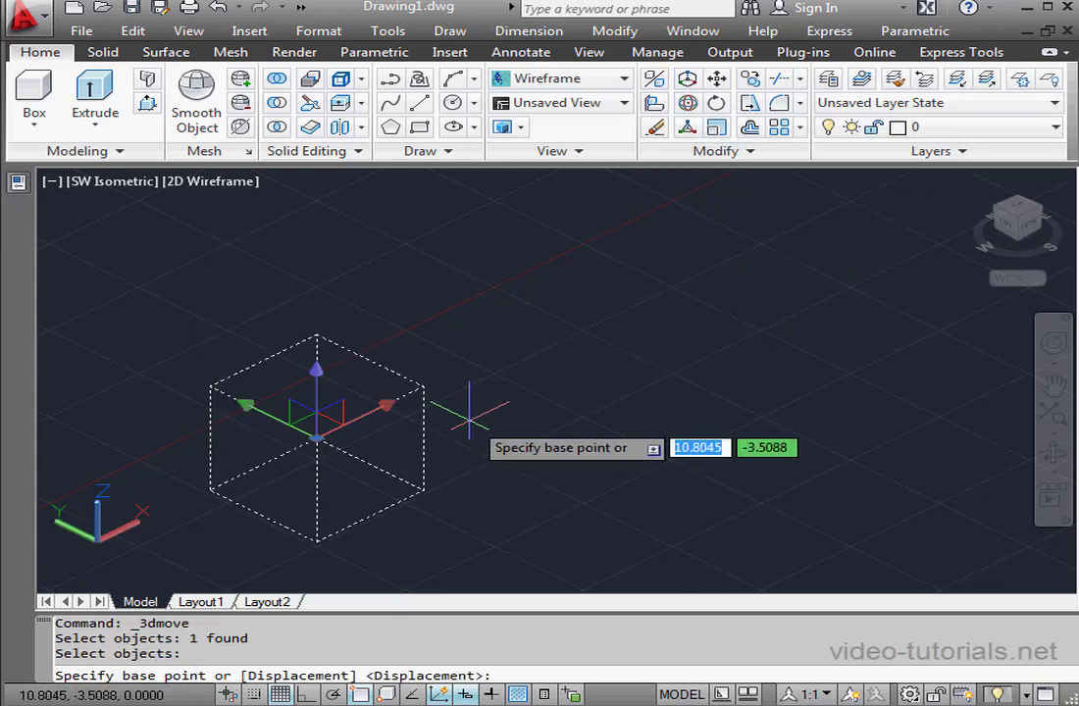
click(389, 408)
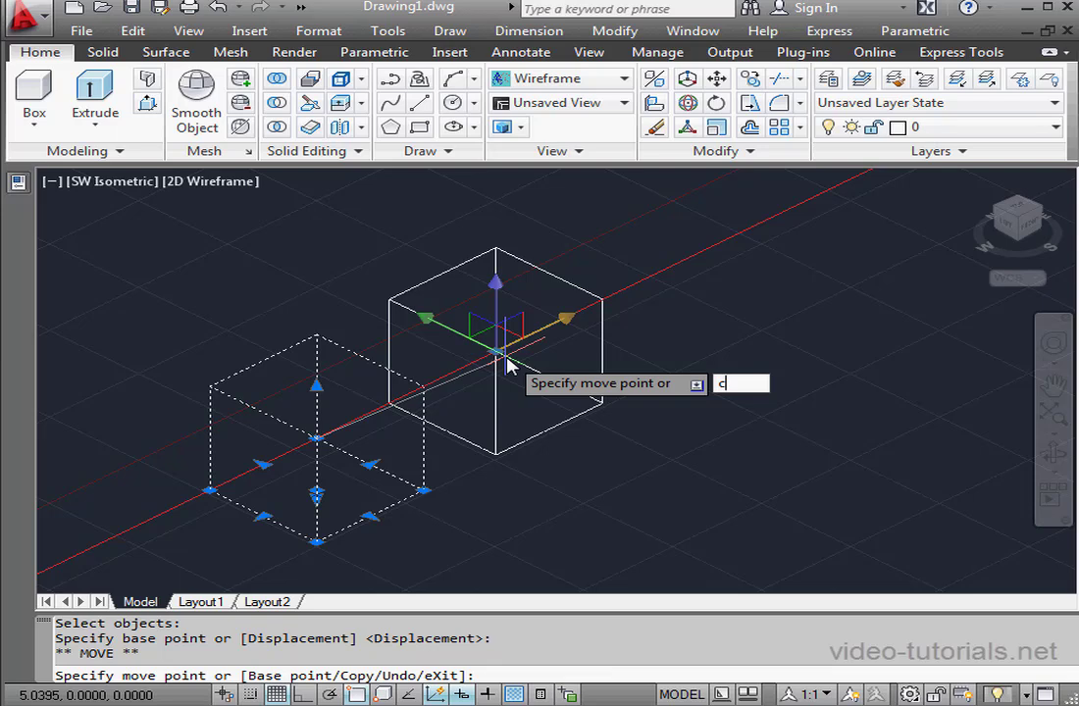
key(Return)
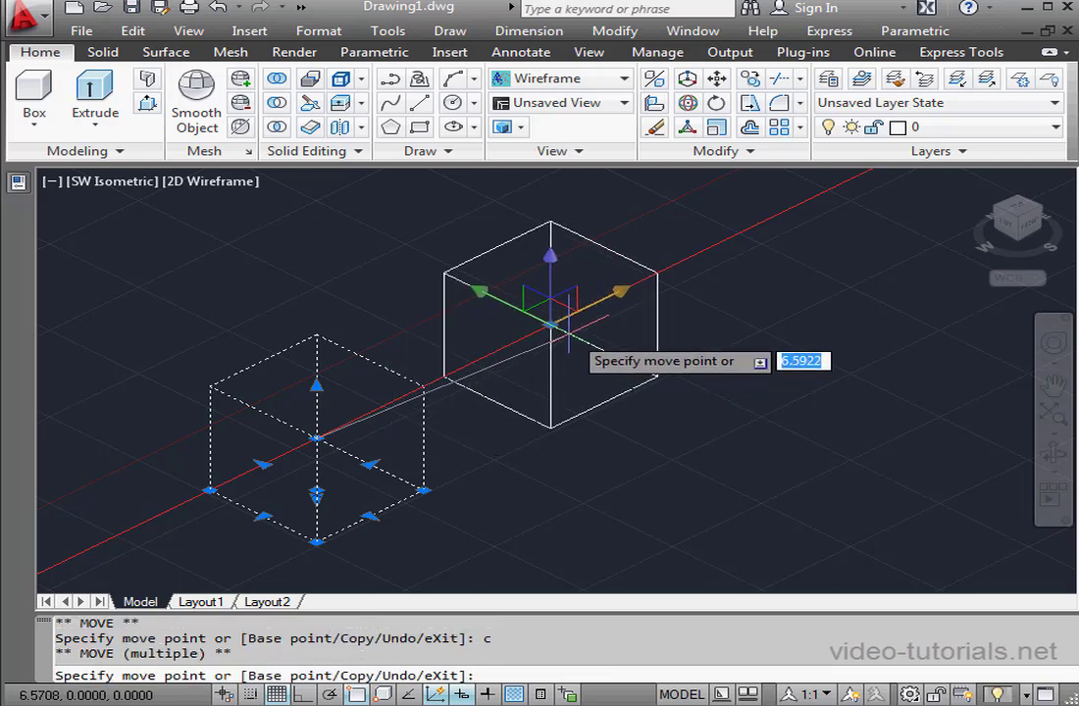
click(554, 322)
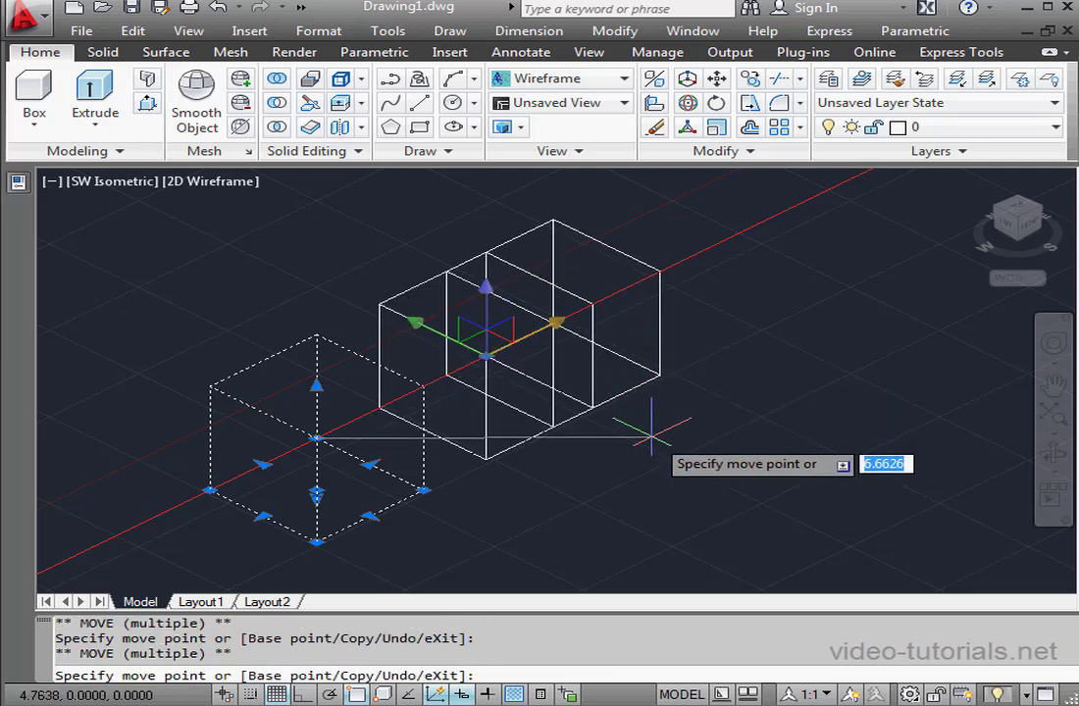
key(Escape)
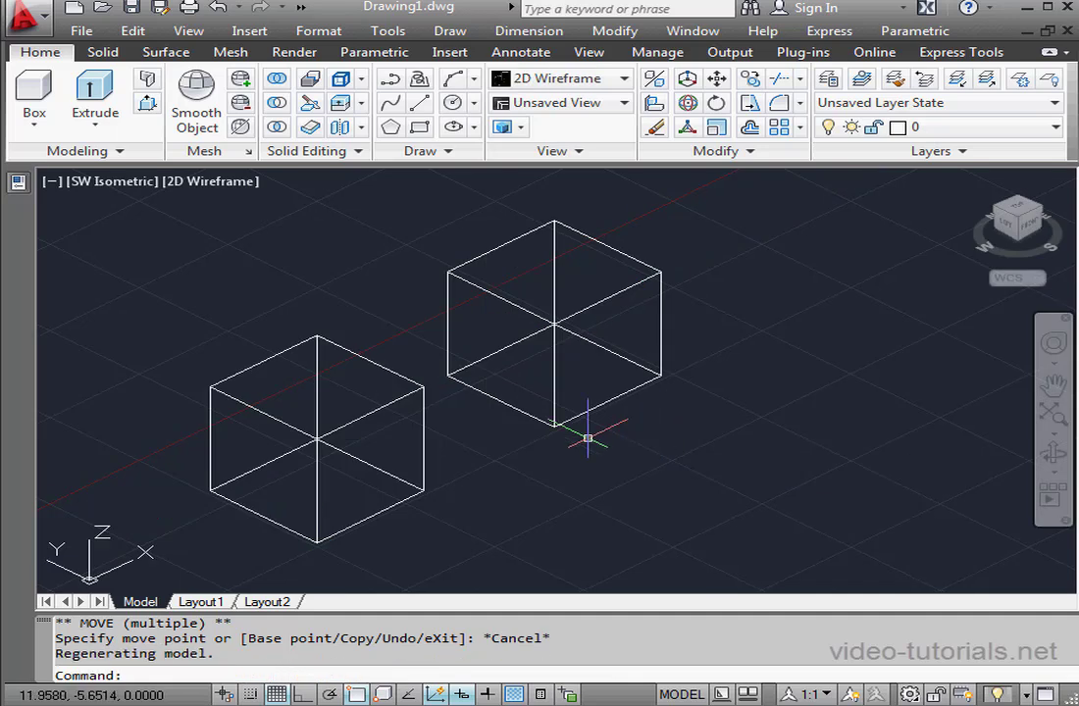
Step: Try 3D Align to mate the copied box's back face with the original box's front face, and undo the alignment
shift+middle_drag(643, 441, 474, 449)
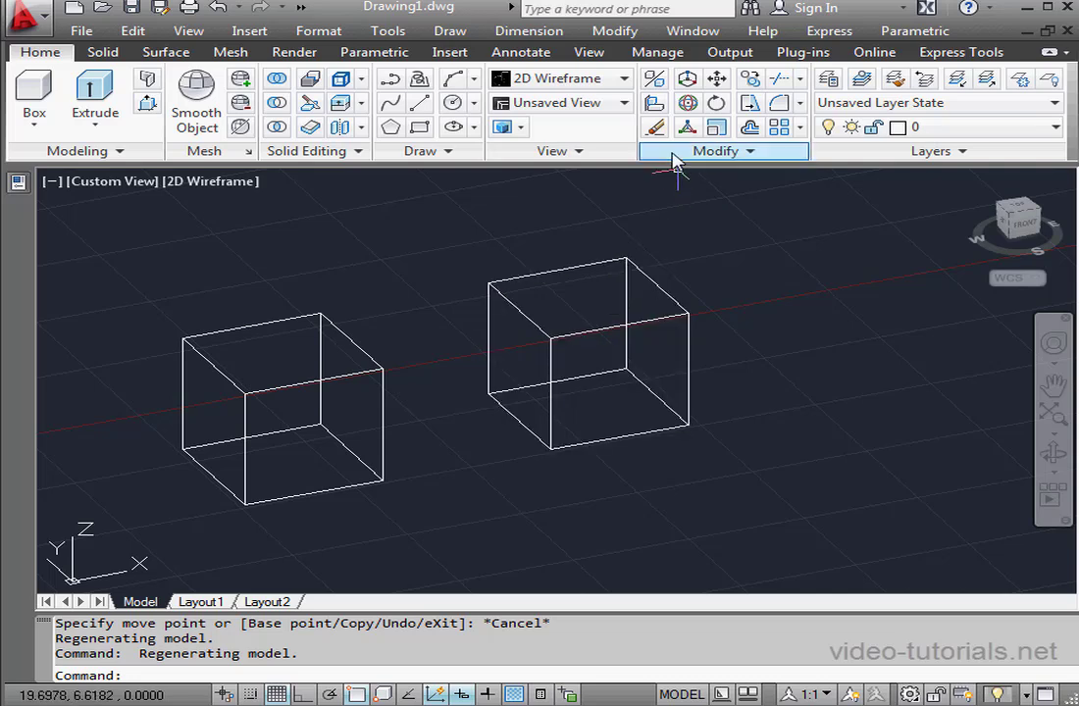
click(655, 104)
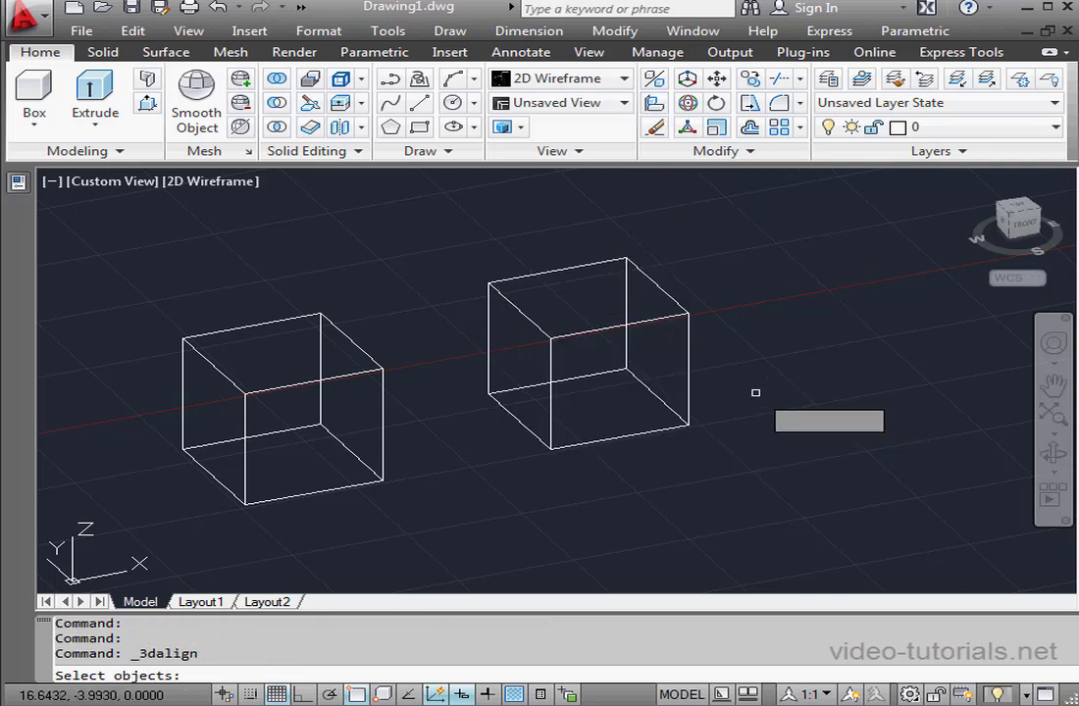
click(688, 392)
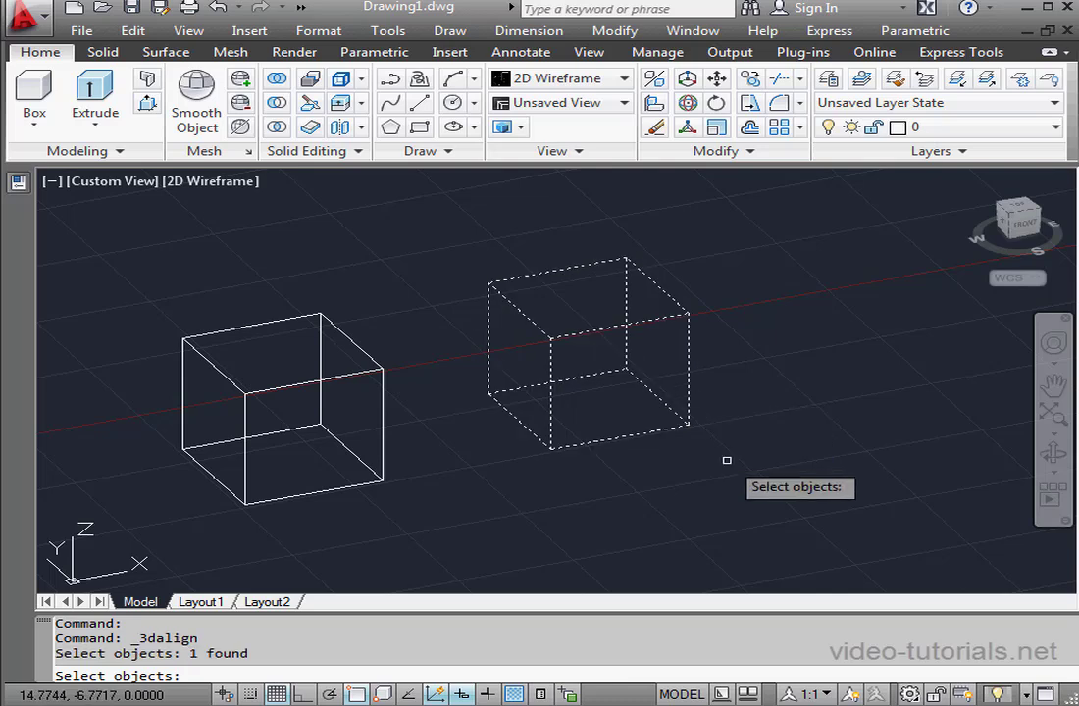
key(Return)
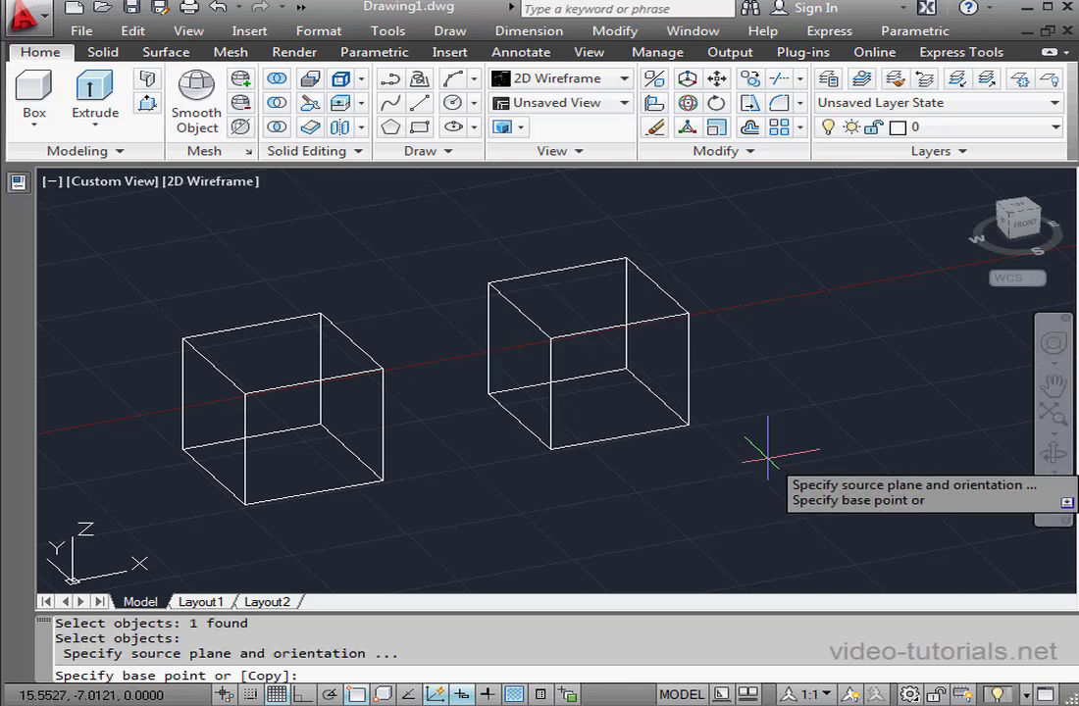
click(626, 370)
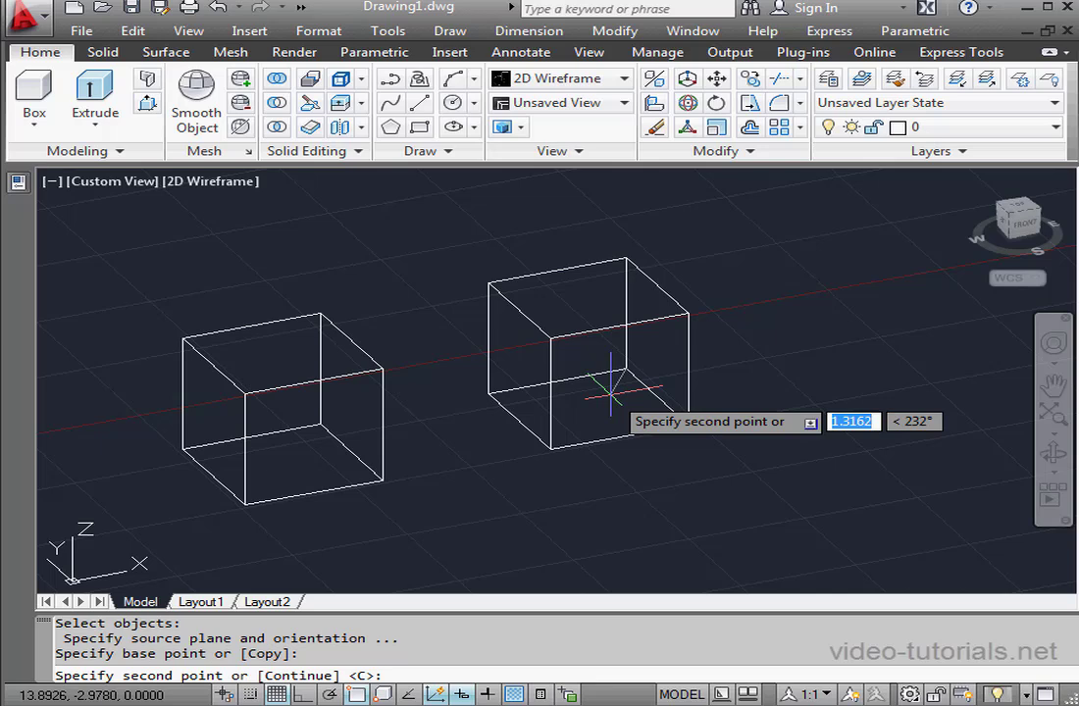
click(489, 394)
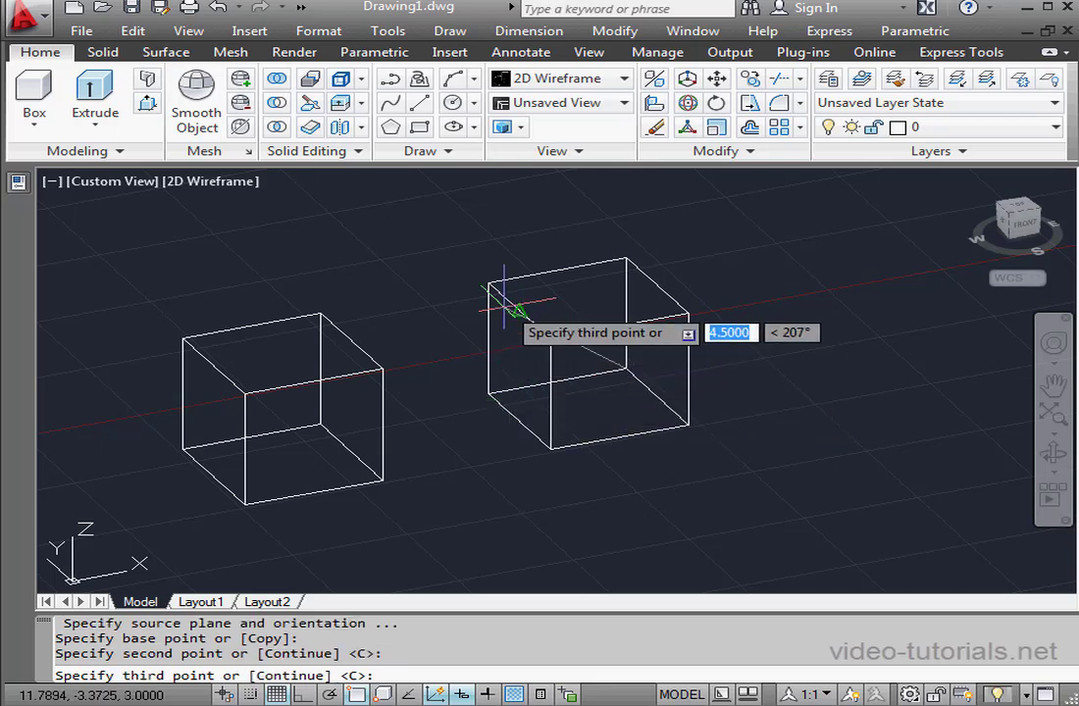
click(487, 283)
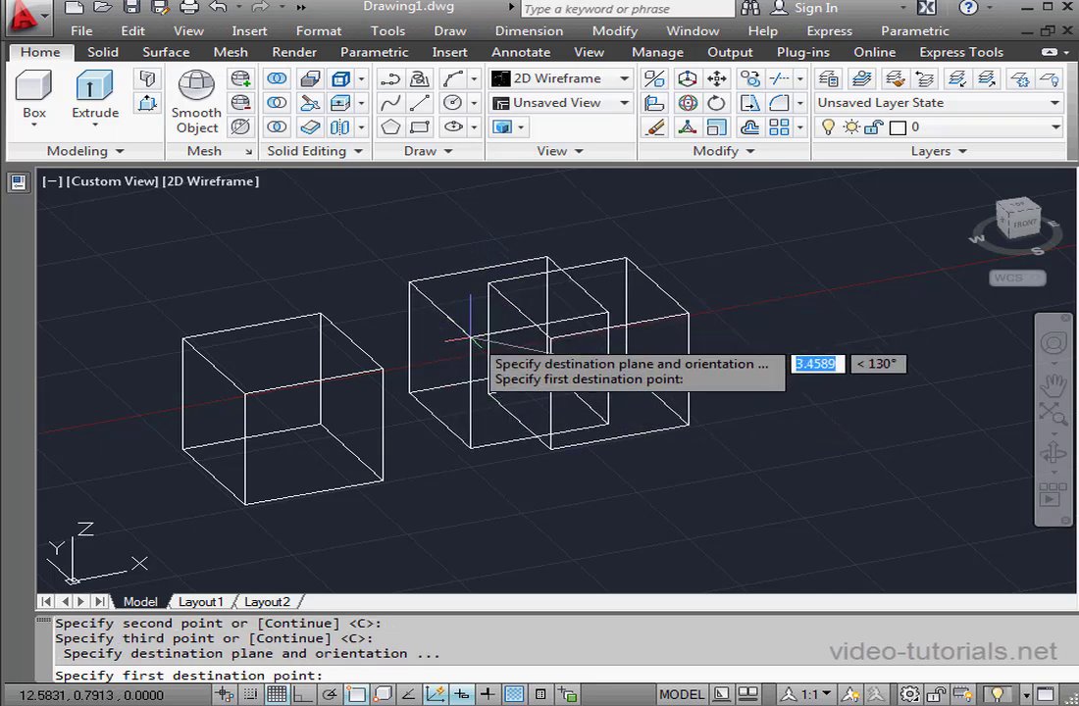
click(382, 478)
click(245, 502)
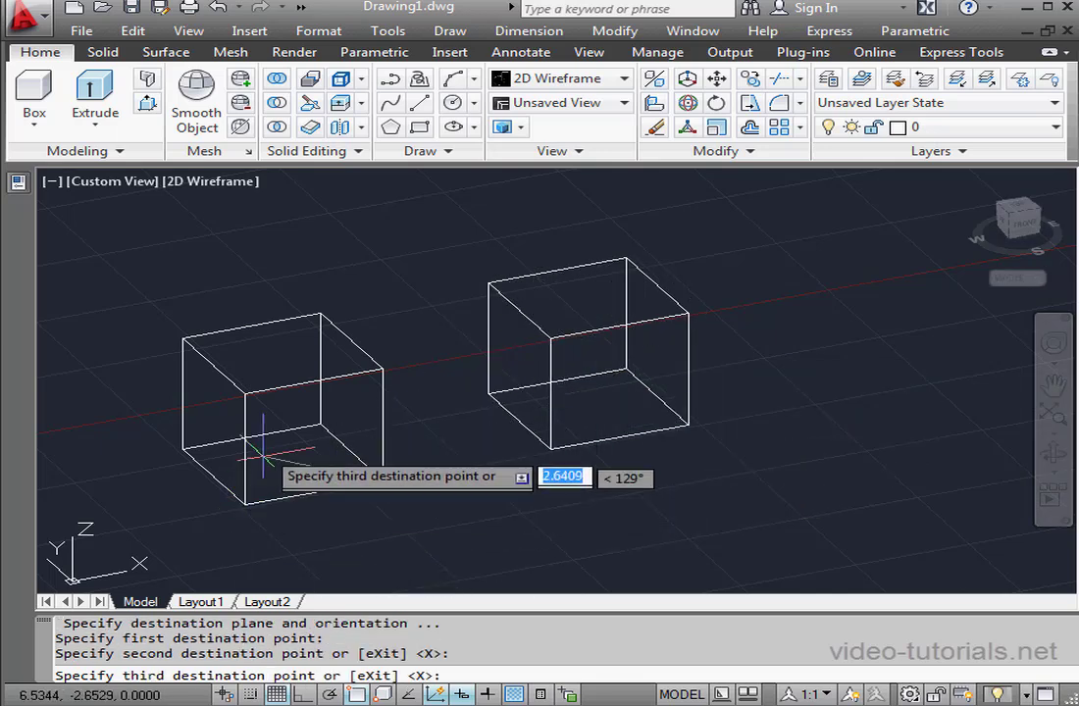
click(245, 394)
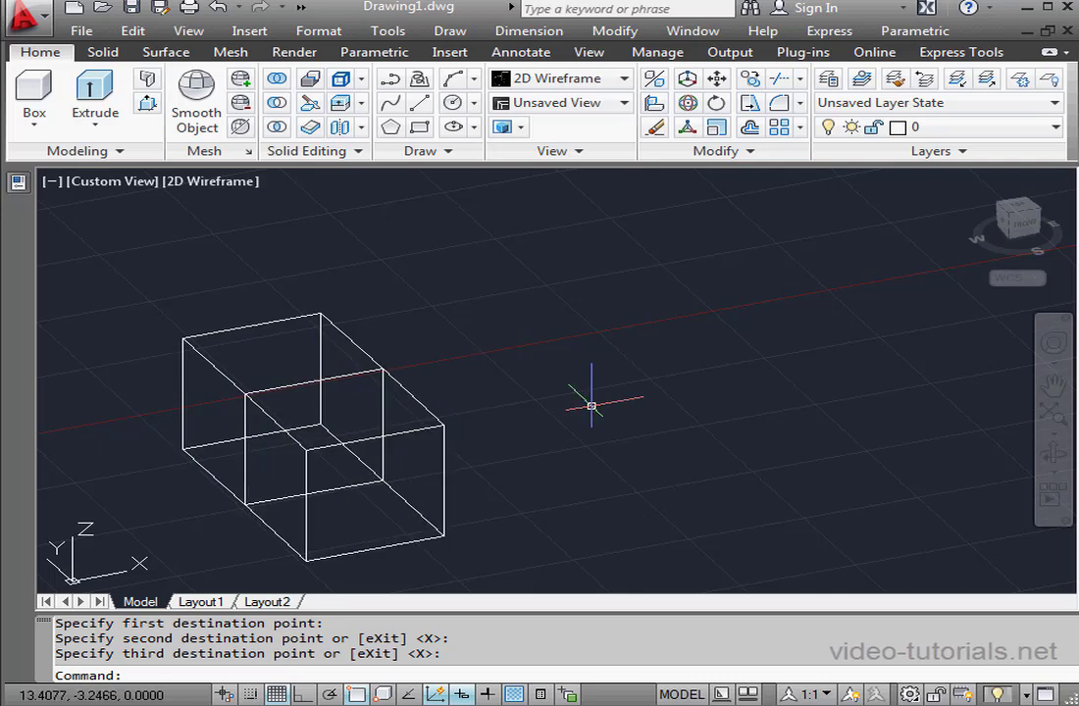
click(217, 8)
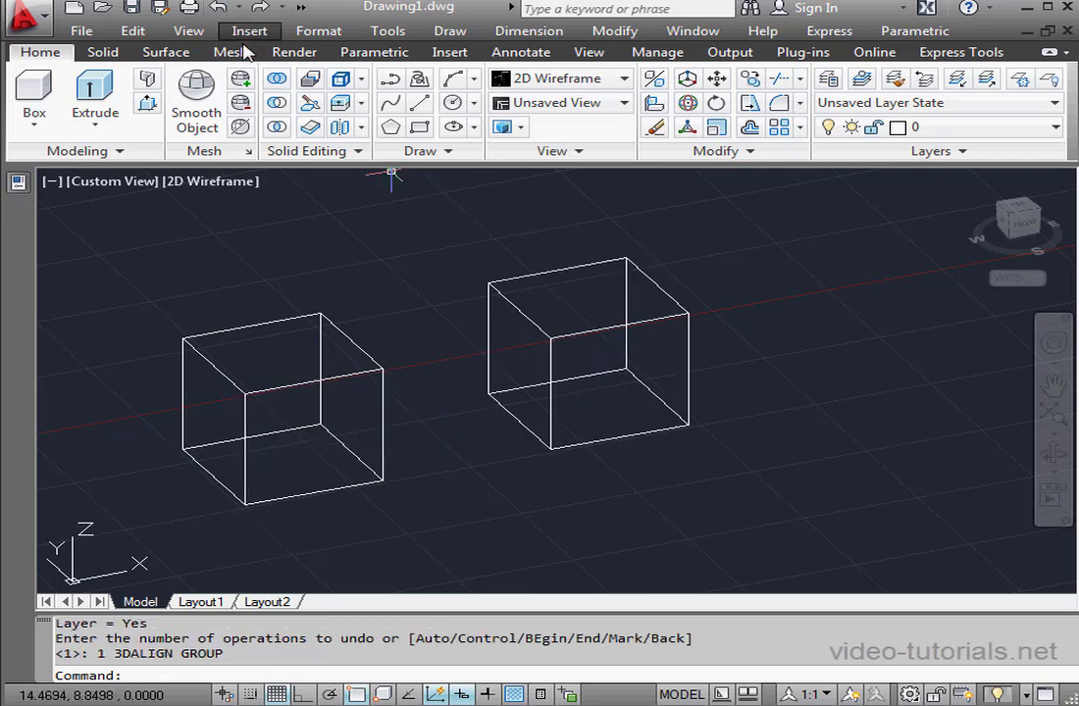
Step: Try 3D Align to match the copied box's front face to the original box's front face, and undo the alignment
click(655, 108)
click(684, 310)
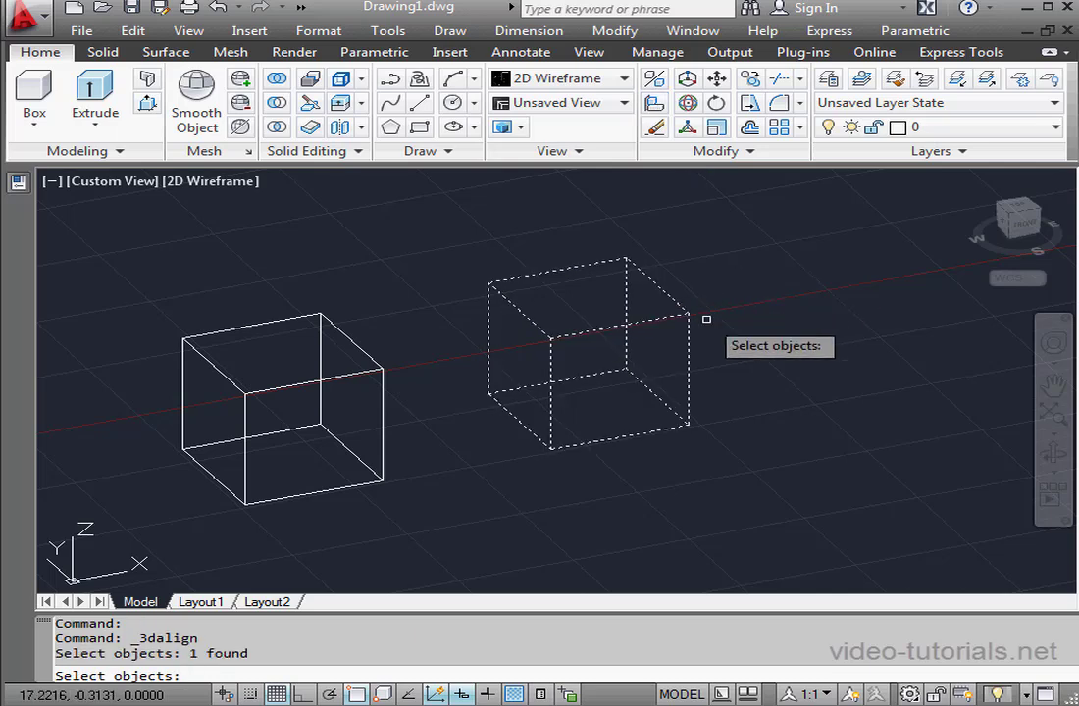
key(Return)
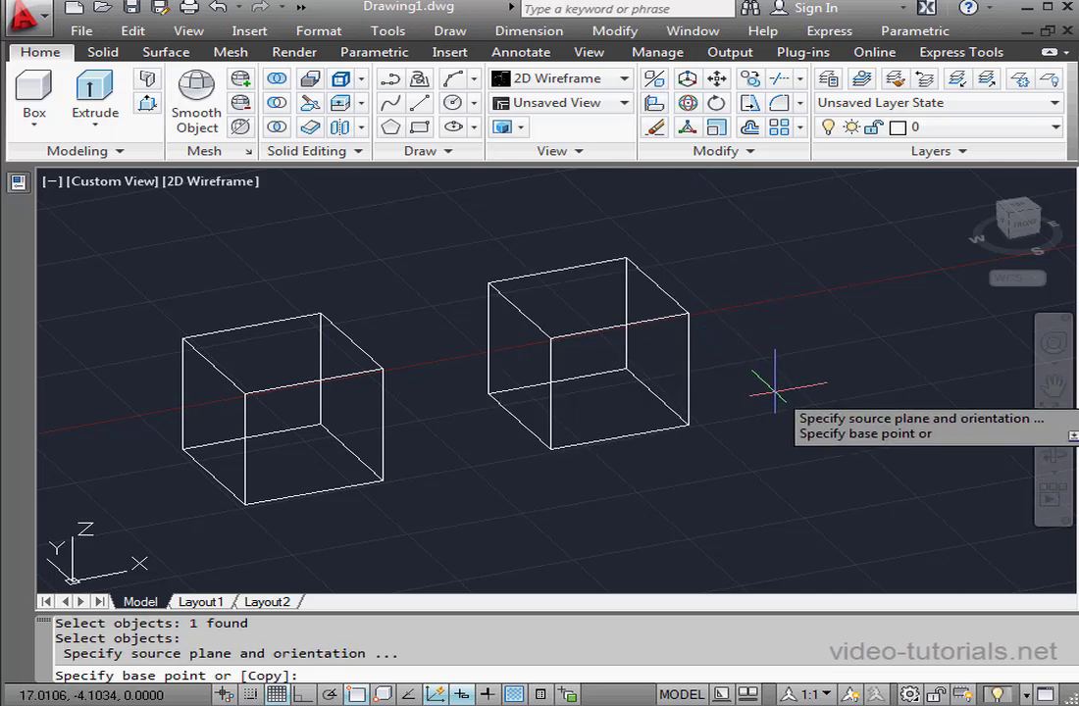
click(689, 426)
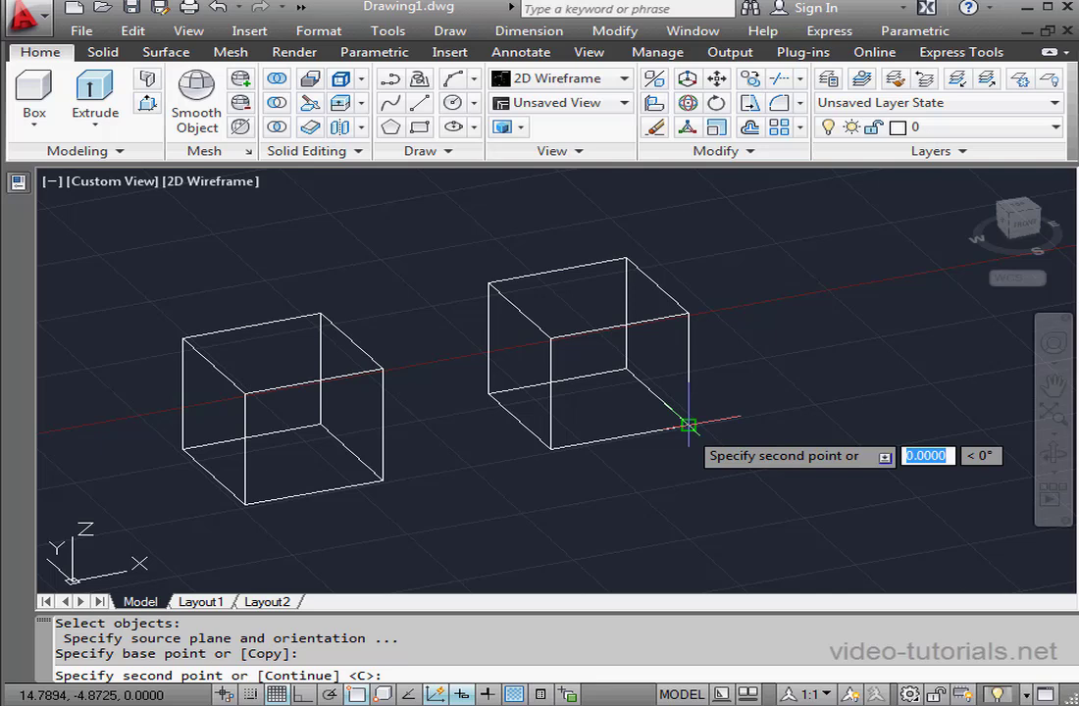
click(552, 449)
click(550, 338)
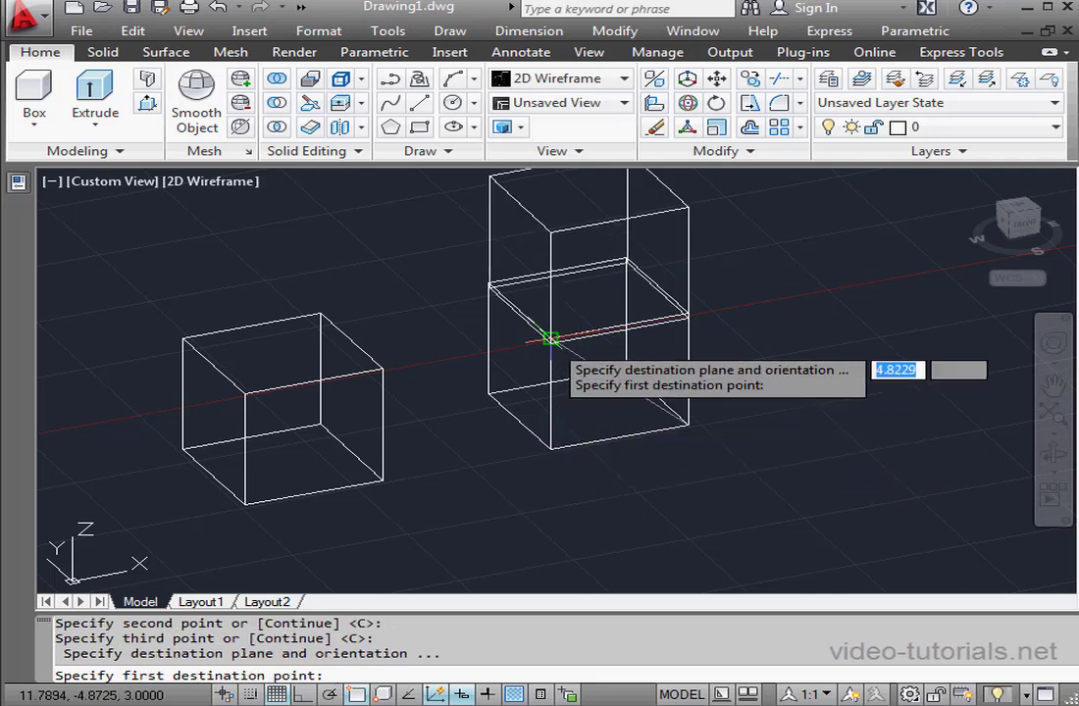
click(383, 480)
click(244, 504)
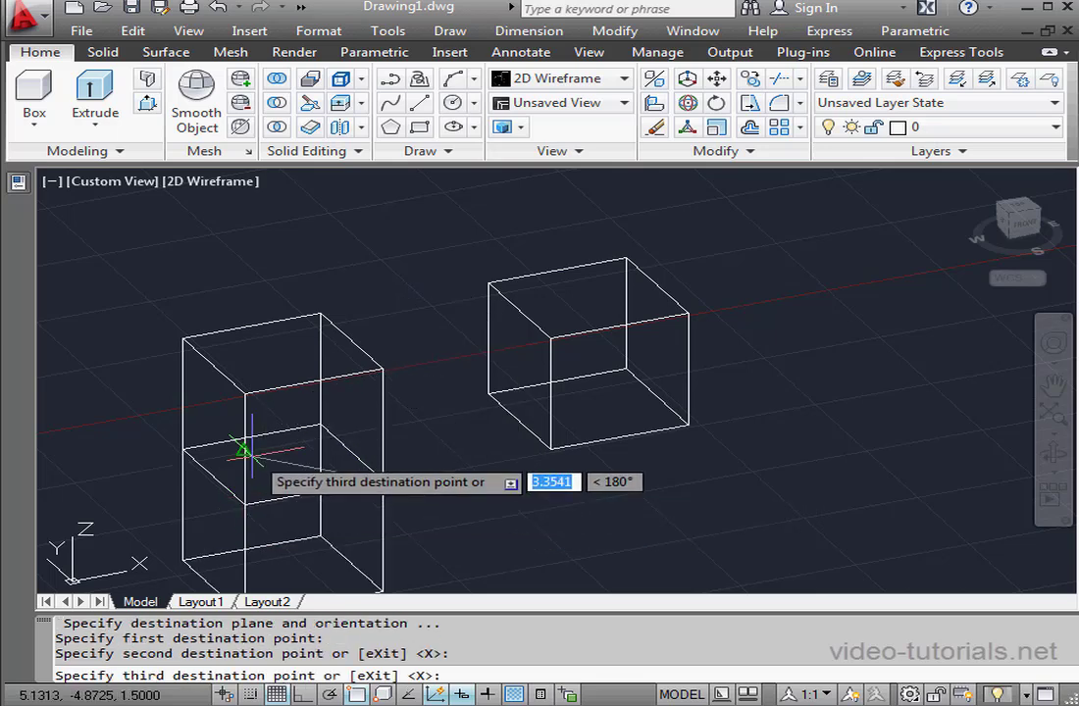
click(244, 392)
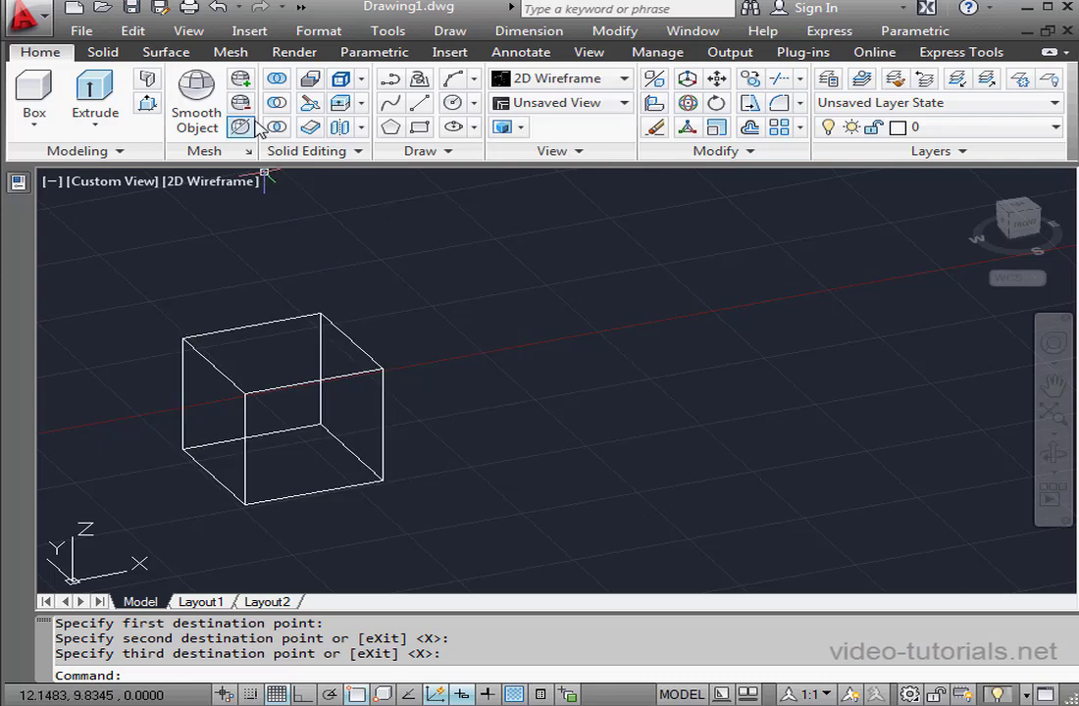
click(222, 9)
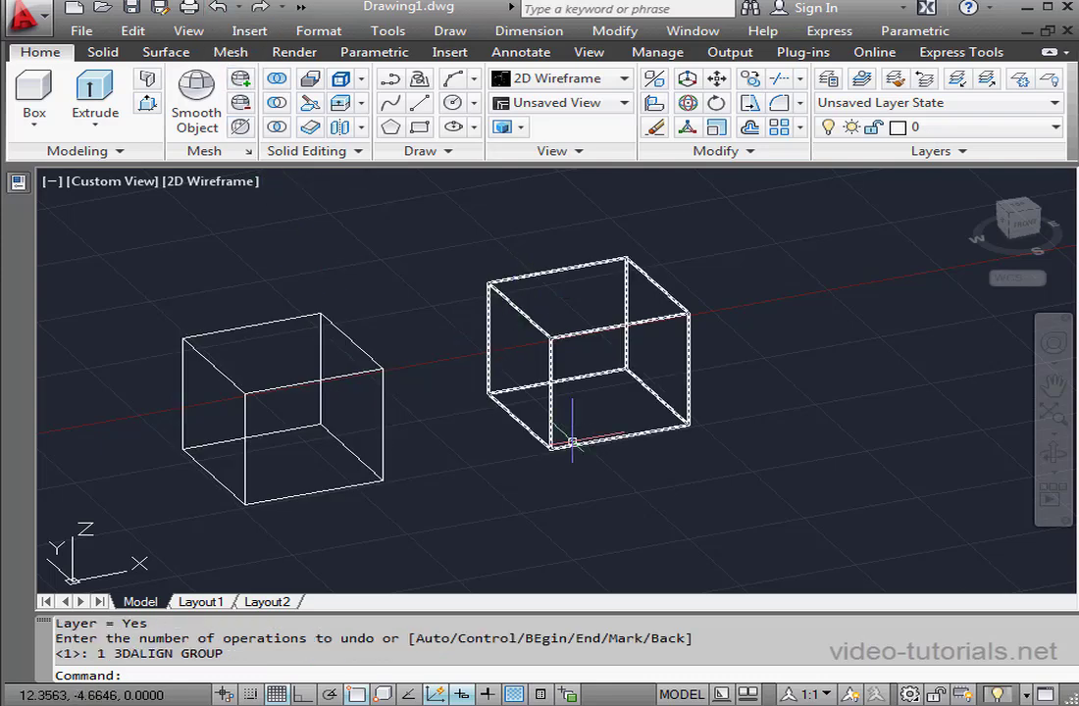
Step: Create a four-sided pyramid with base radius 1.5 in front of the boxes, its apex near the copied box's lower front edge
middle_drag(666, 466, 600, 446)
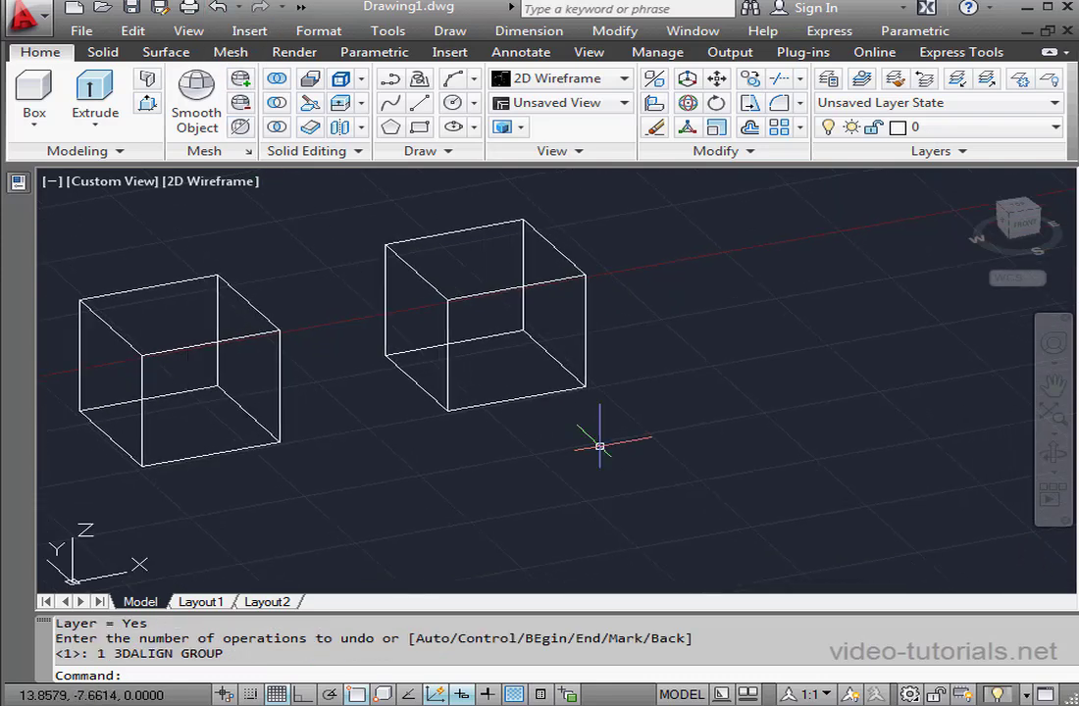
click(34, 124)
click(104, 323)
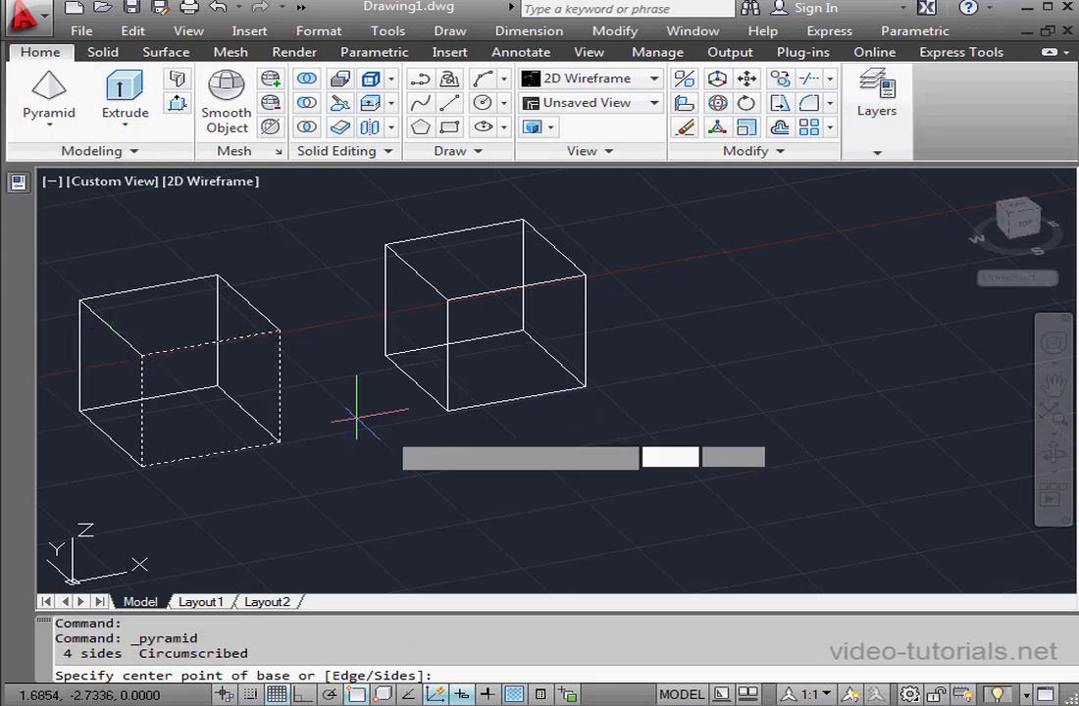
click(554, 509)
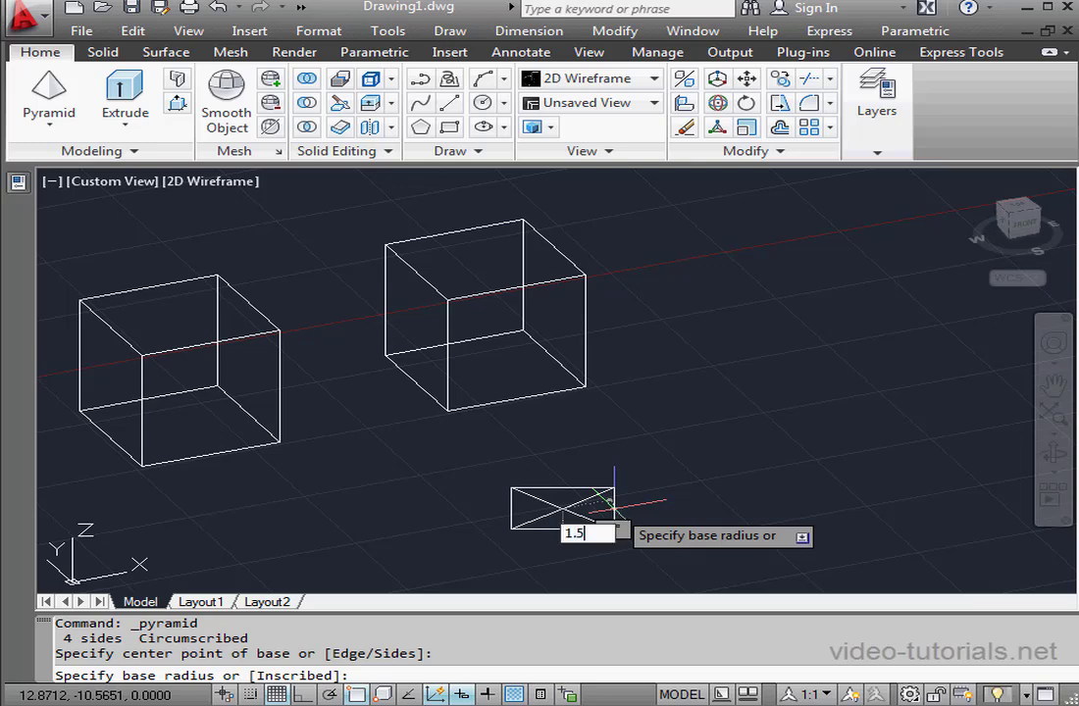
key(Return)
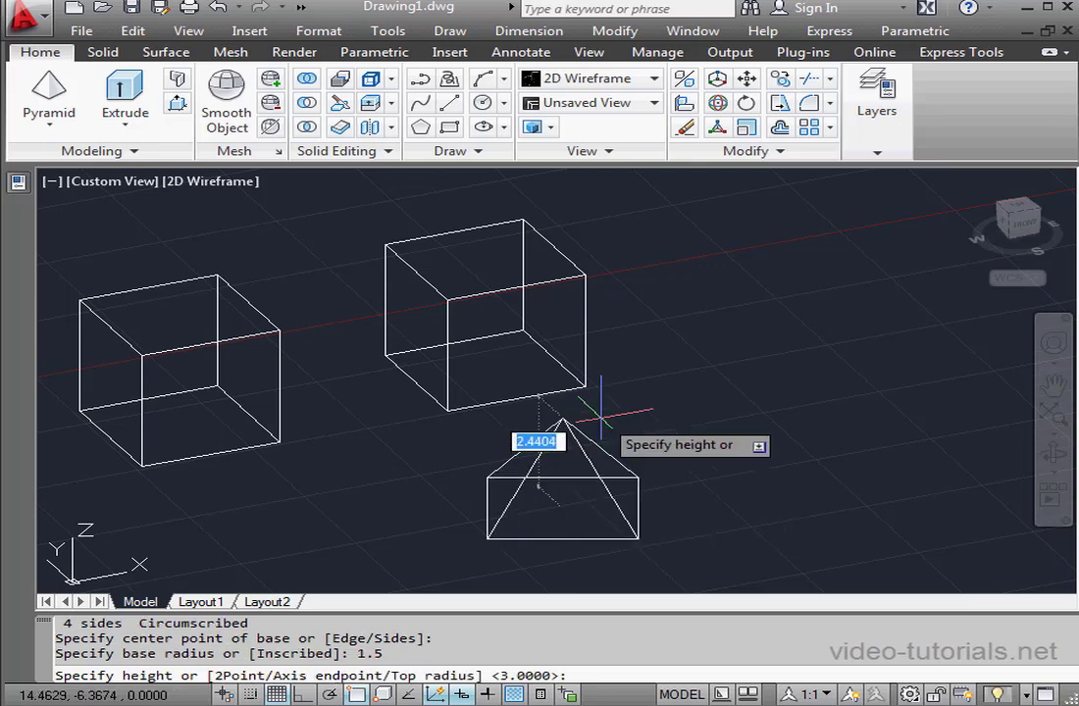
click(586, 385)
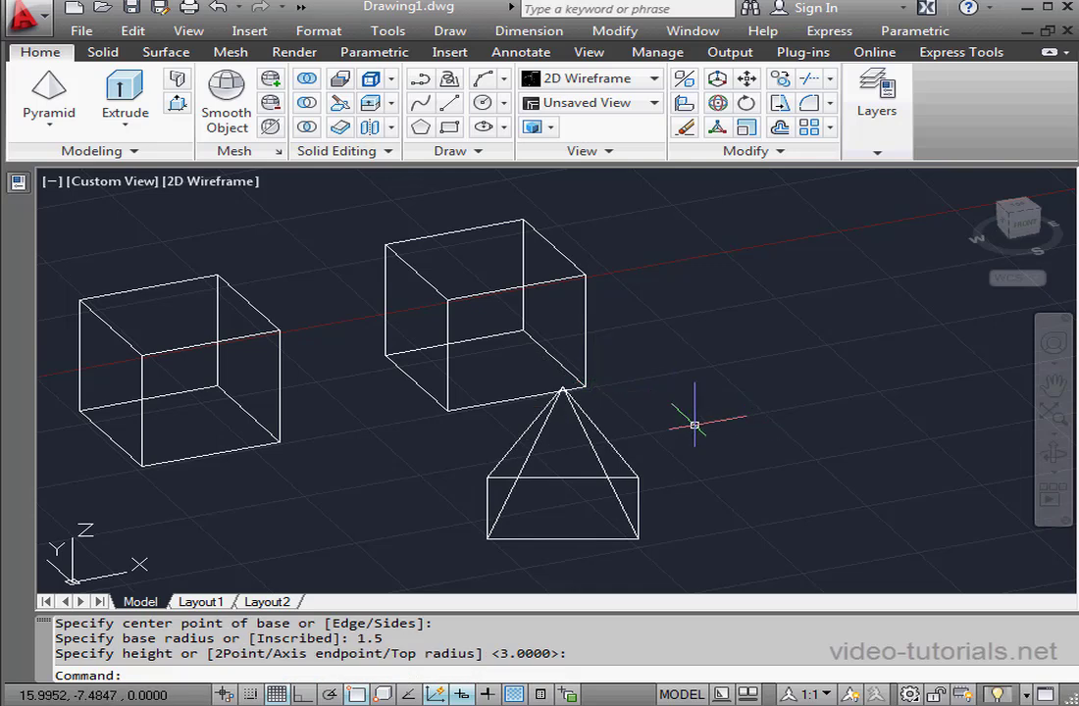
Step: Use 3D Align to seat the pyramid's base on the top face of the original box, matching three corner points
click(683, 103)
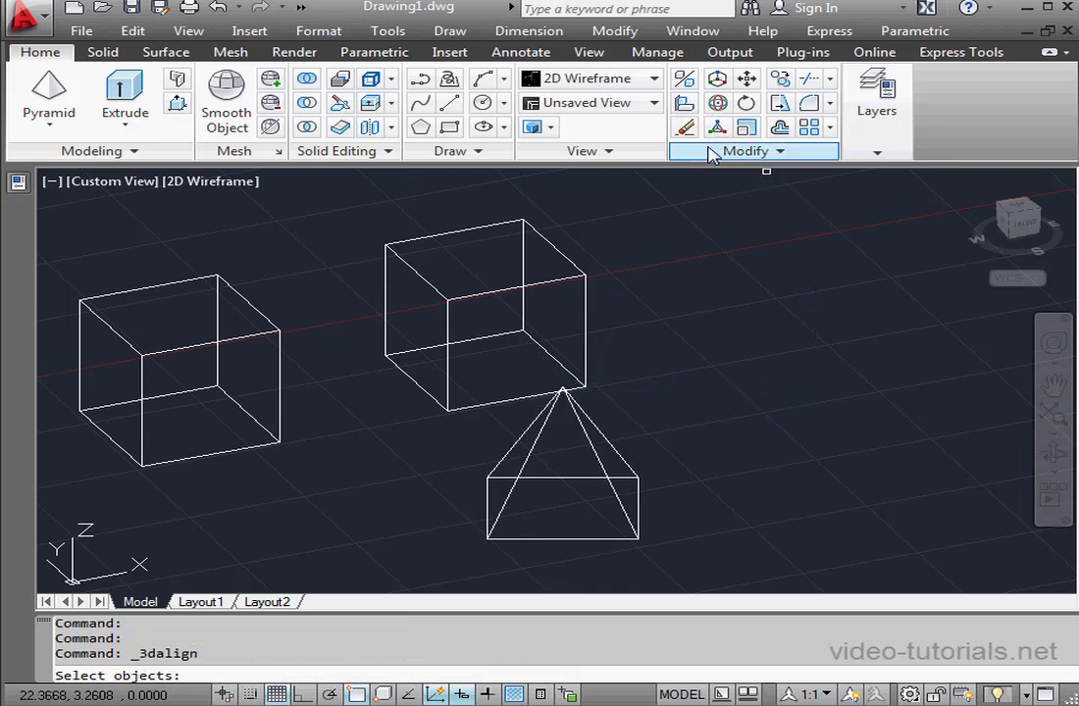
click(619, 457)
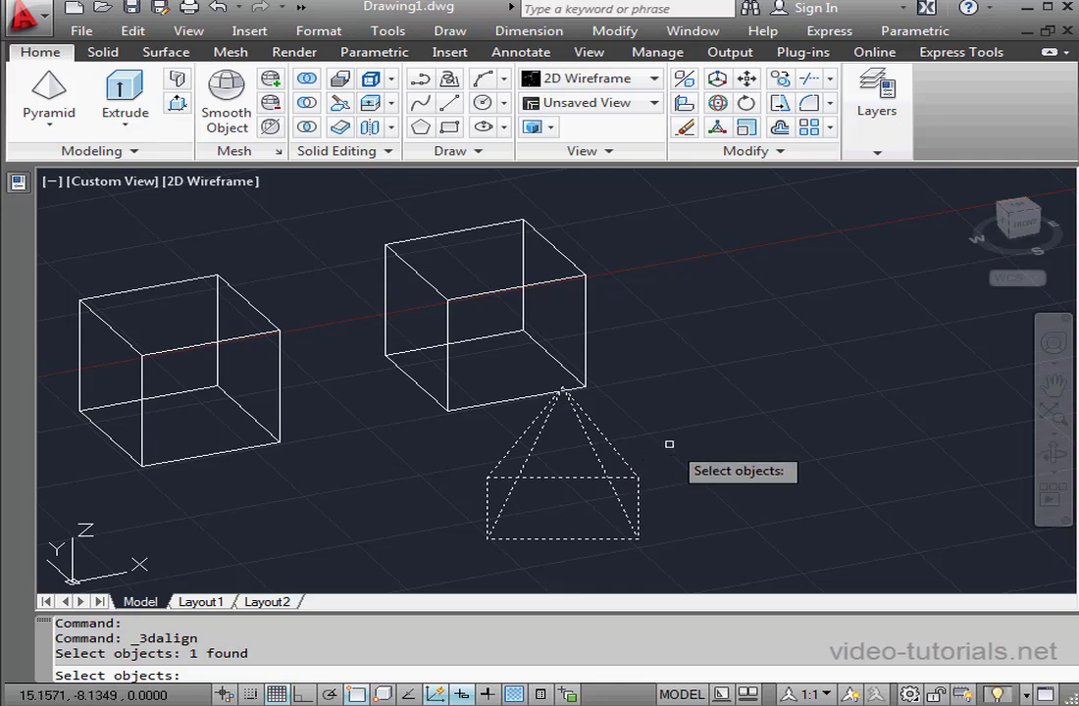
key(Return)
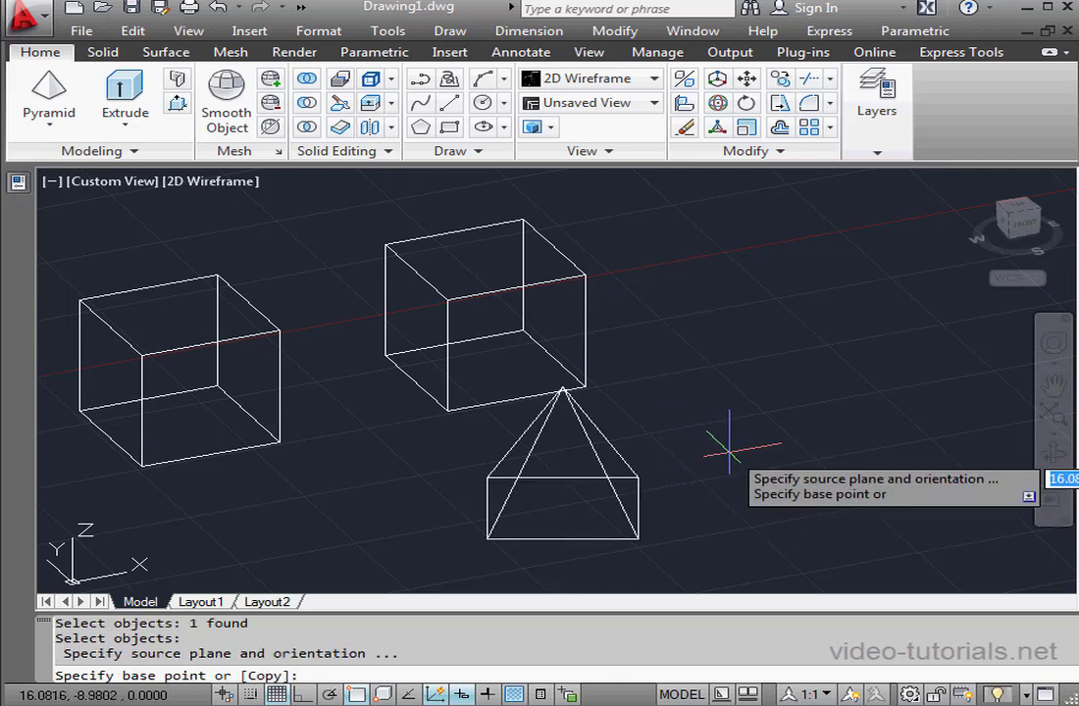
click(638, 539)
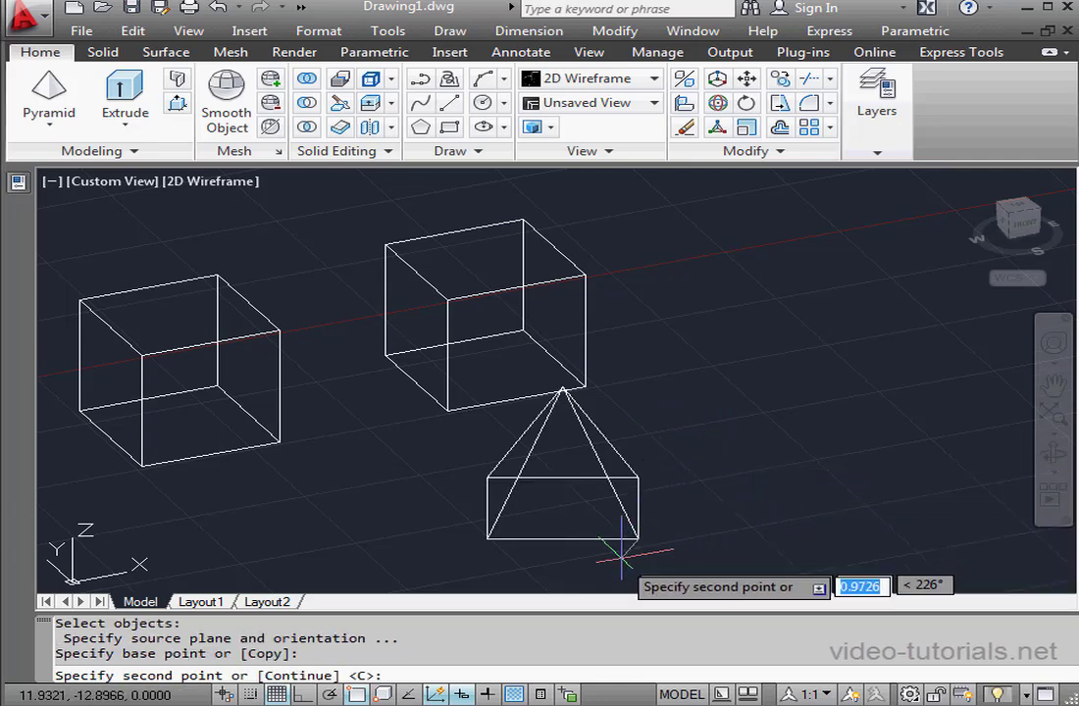
click(486, 538)
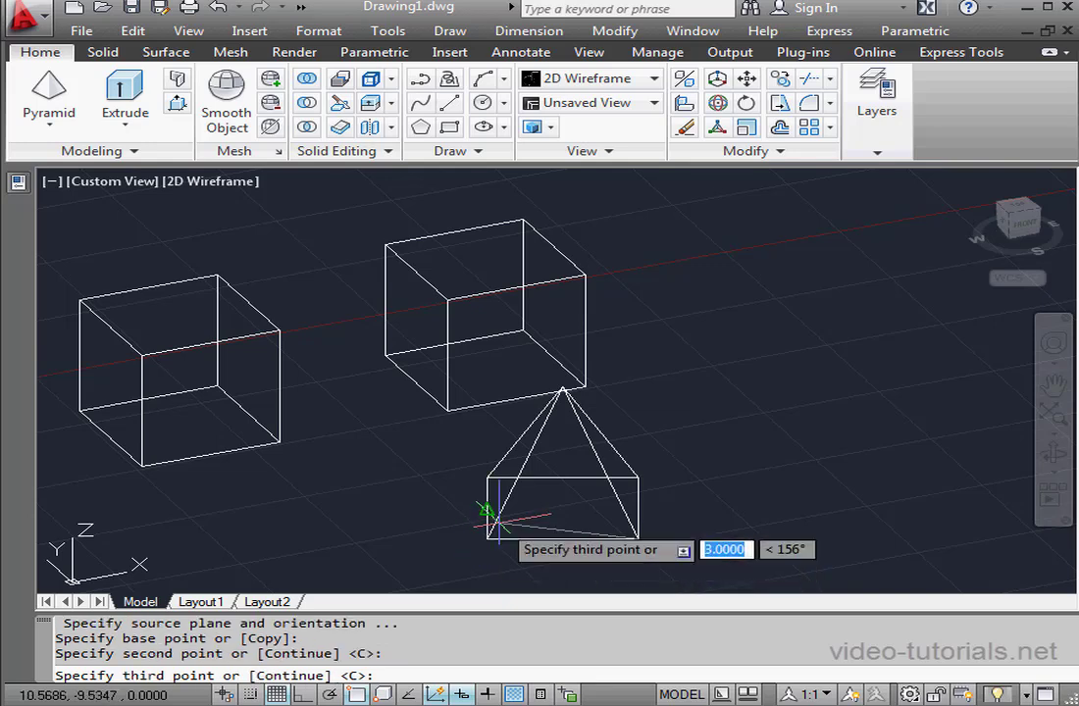
click(488, 477)
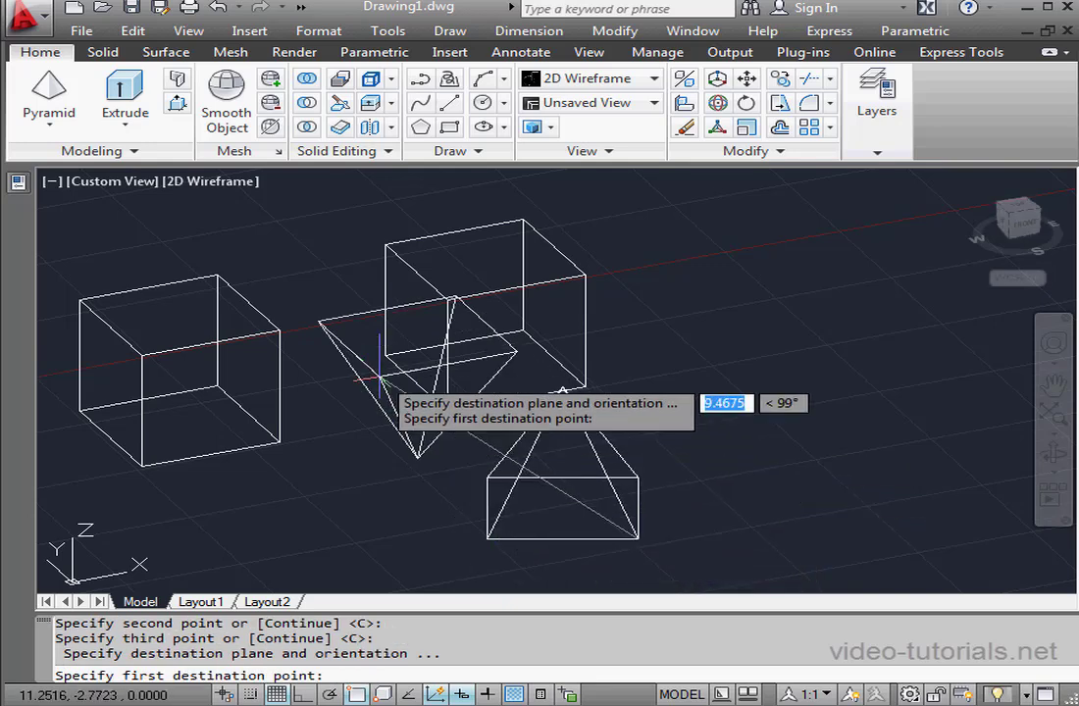
click(278, 331)
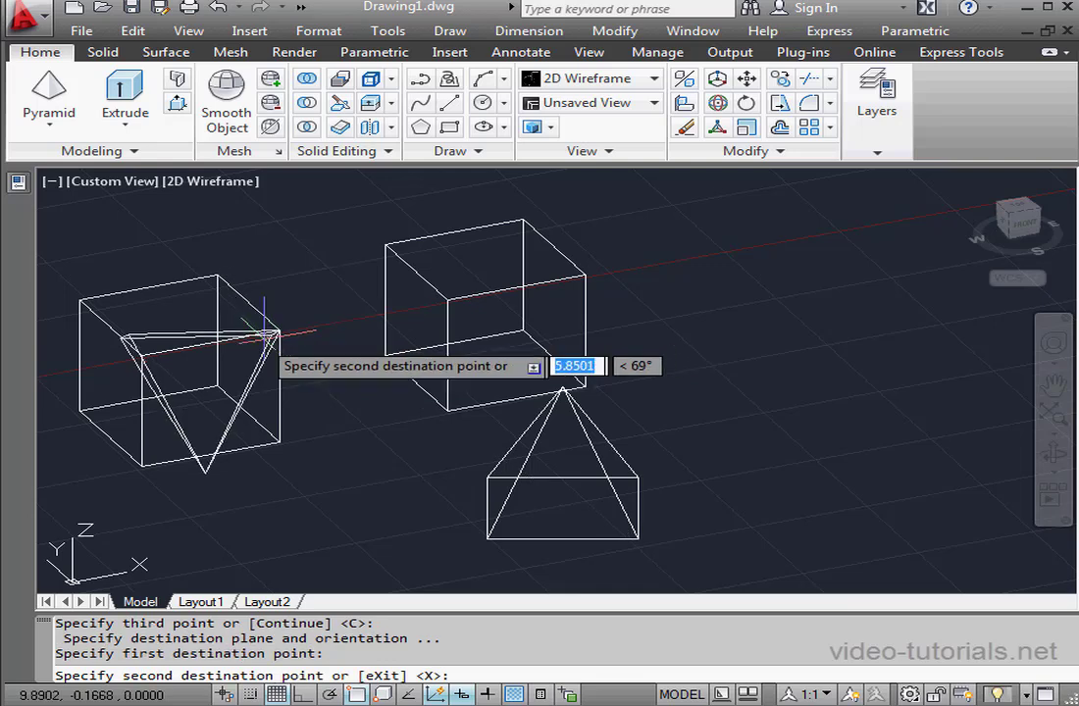
click(143, 354)
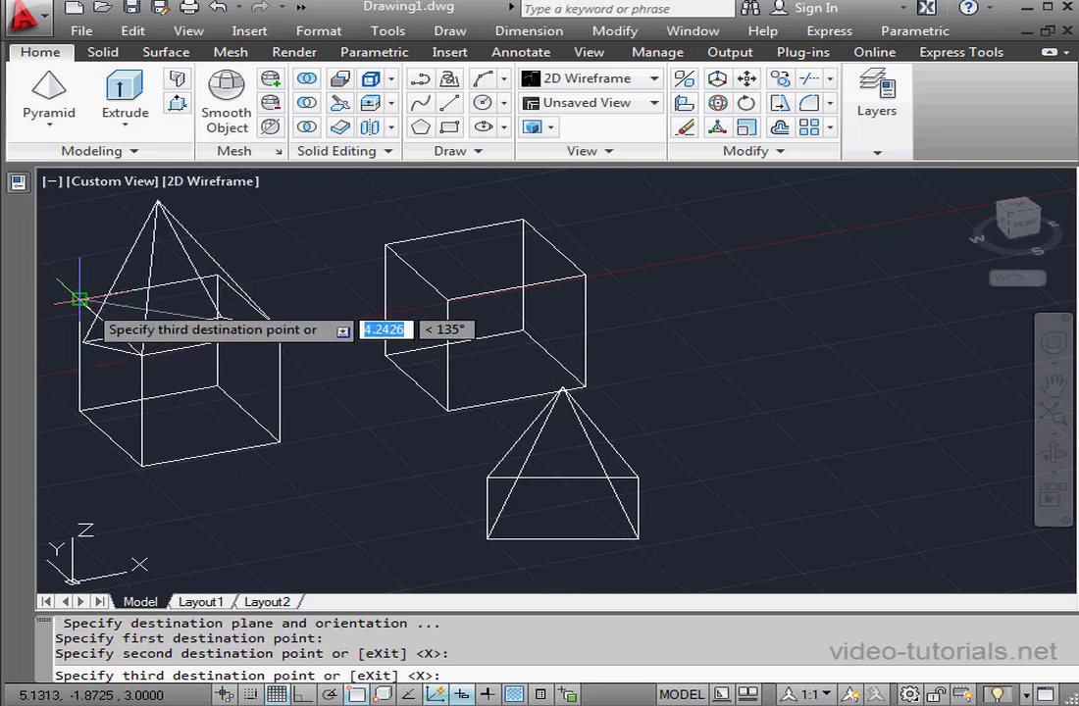
click(79, 299)
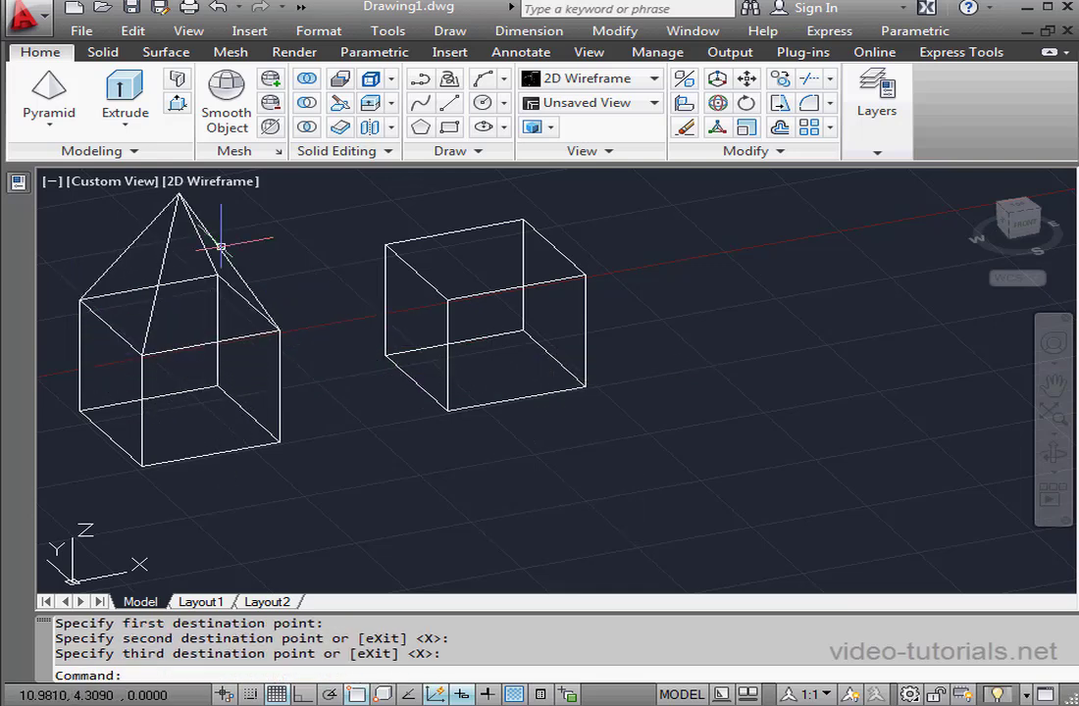
Step: Create a cylinder with base radius 3 and height about 3.15 in the open space beyond the copied box
click(49, 120)
click(58, 201)
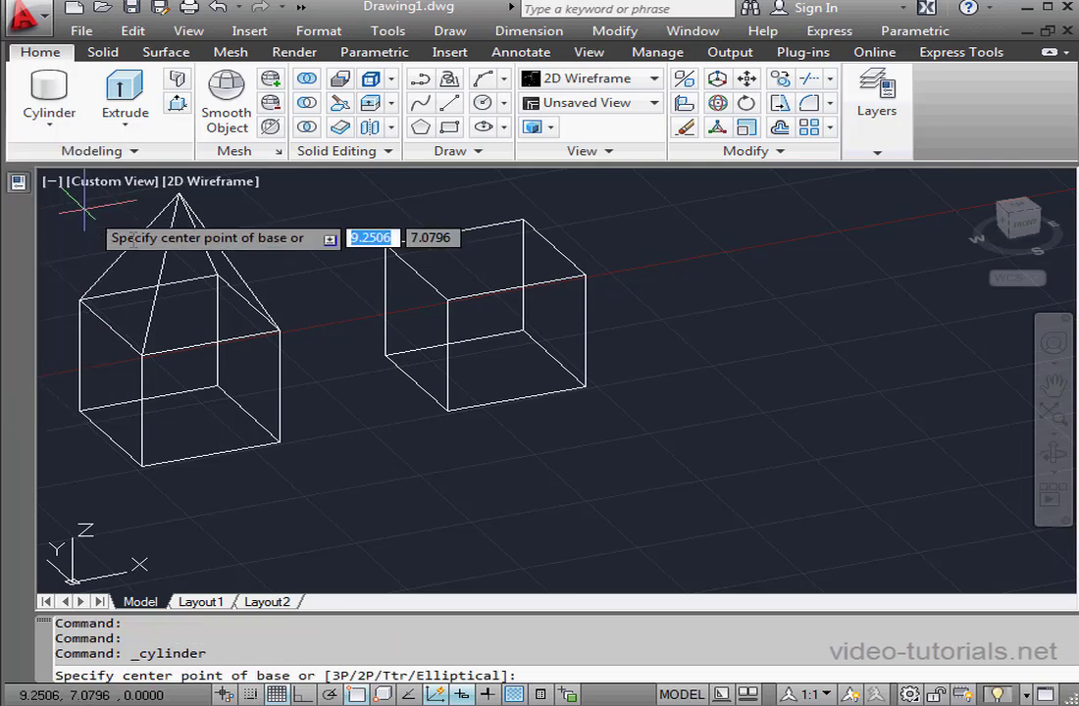
middle_drag(730, 453, 413, 427)
click(500, 448)
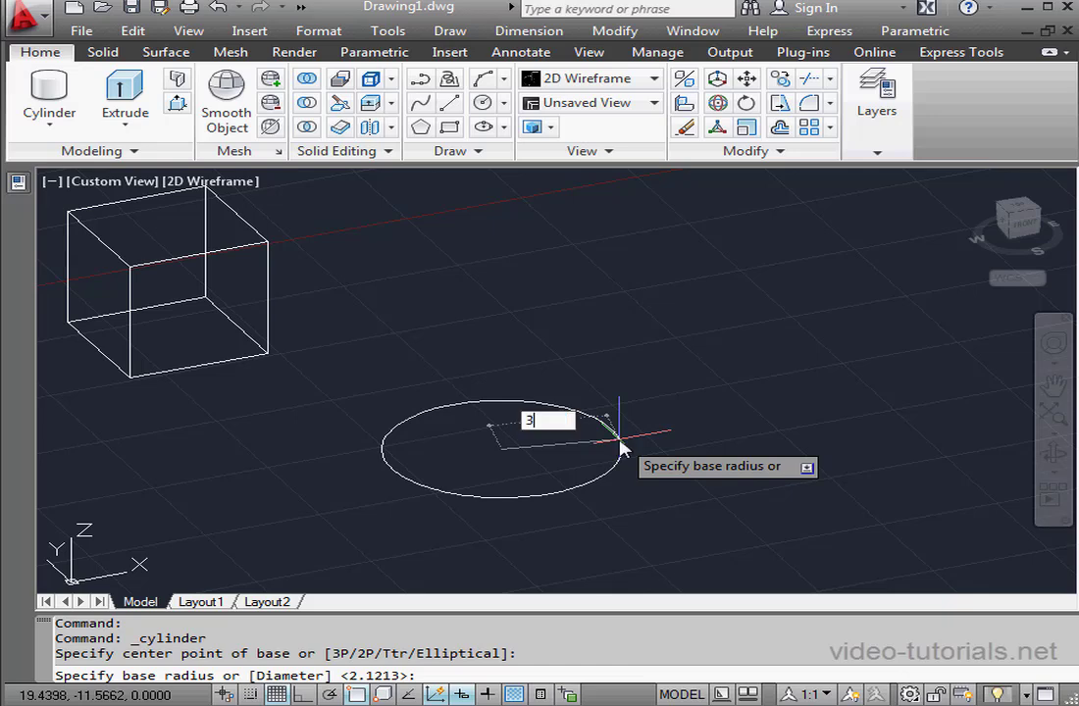
text(3)
key(Return)
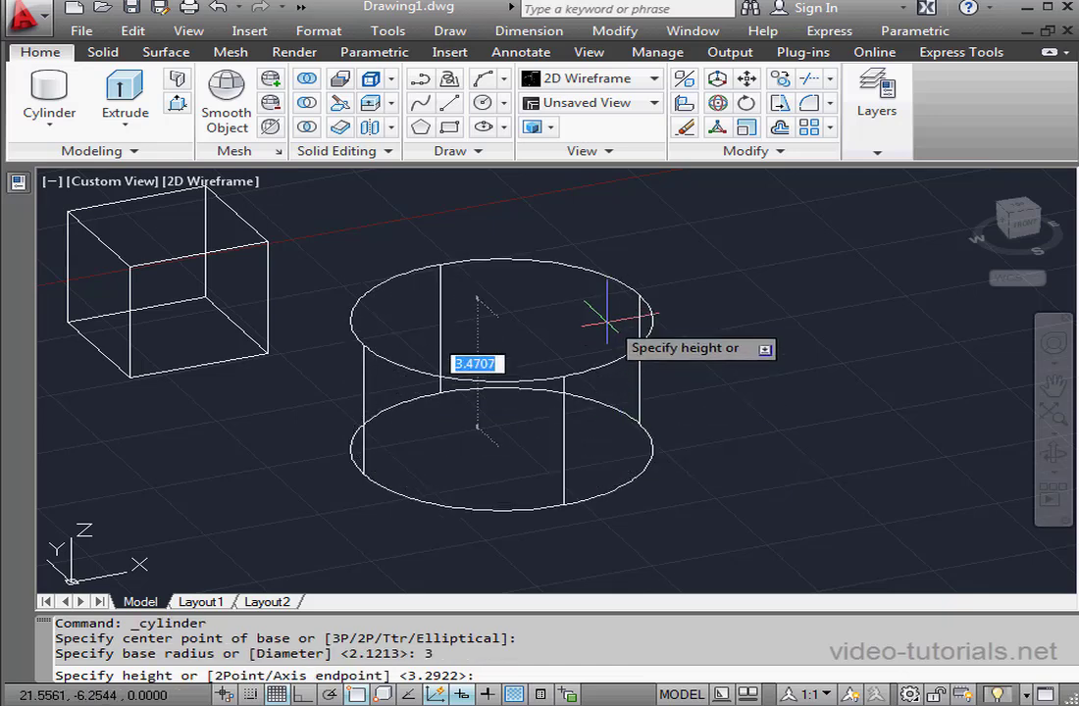
click(648, 380)
Step: Create a cone with base radius 3 beside the cylinder, picking a height taller than the cylinder
middle_drag(722, 417, 528, 465)
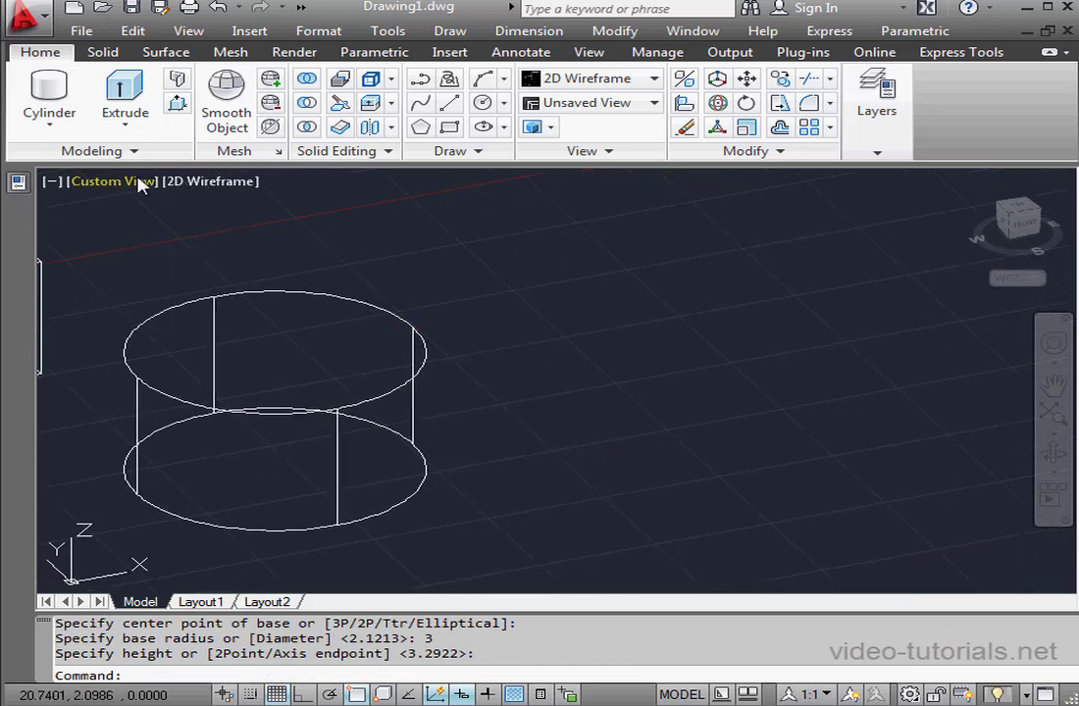
click(49, 124)
click(76, 242)
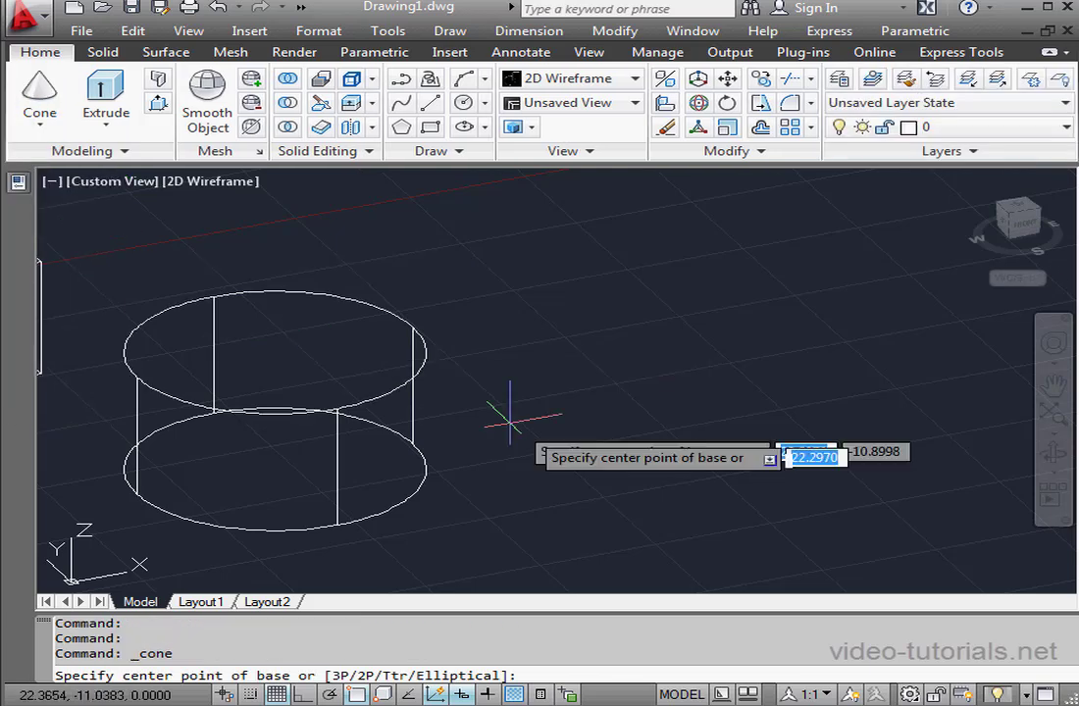
click(694, 492)
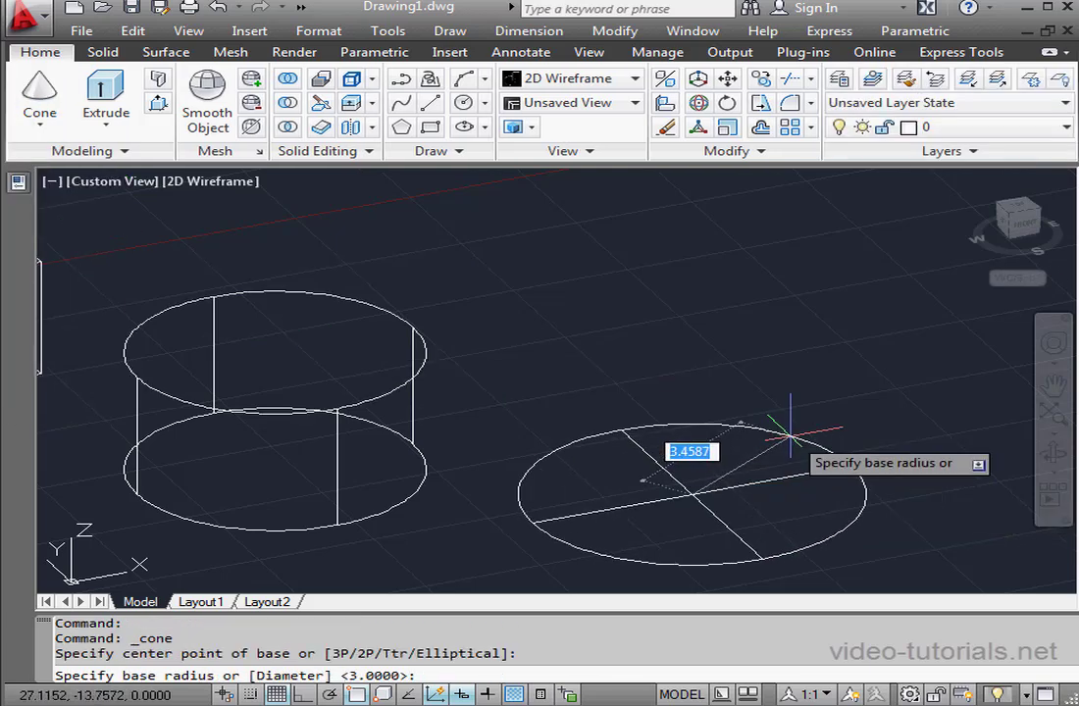
text(3)
key(Return)
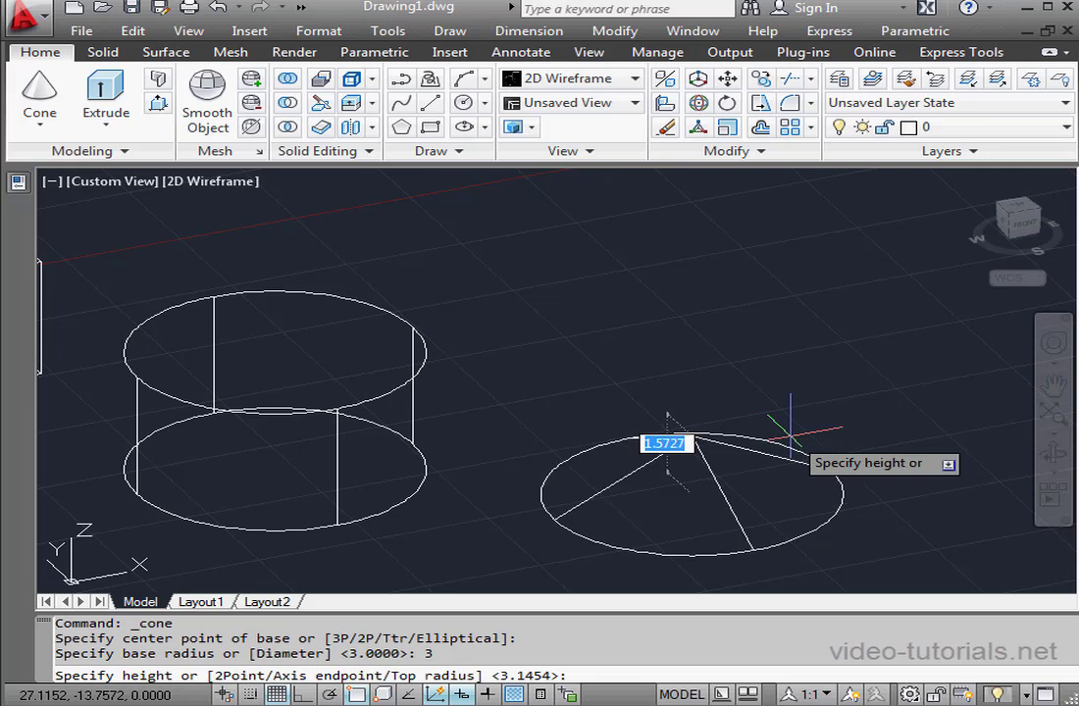
click(754, 311)
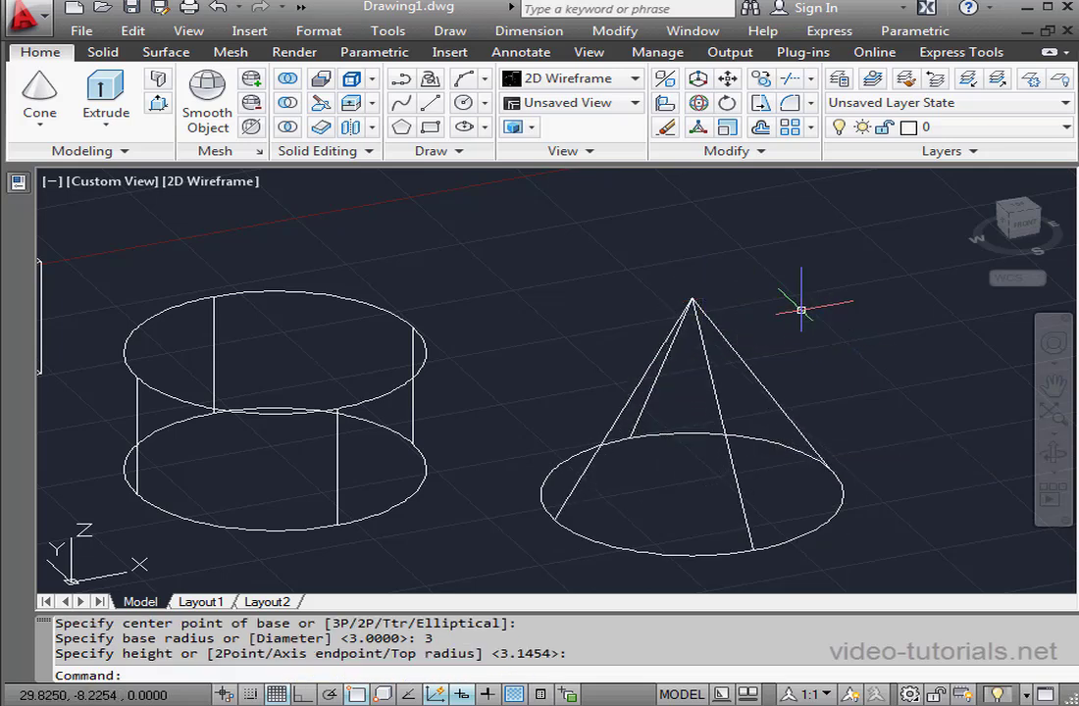
Step: Use 3D Align to seat the cone's base on the cylinder's top face, matching three quadrant points
click(666, 103)
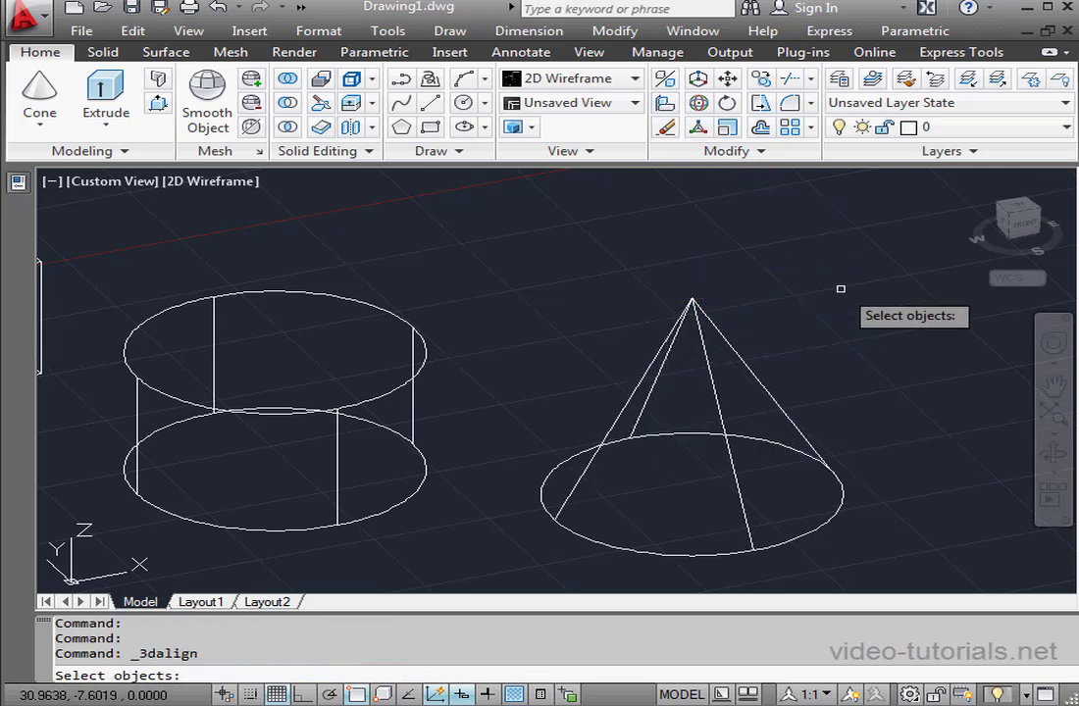
click(818, 442)
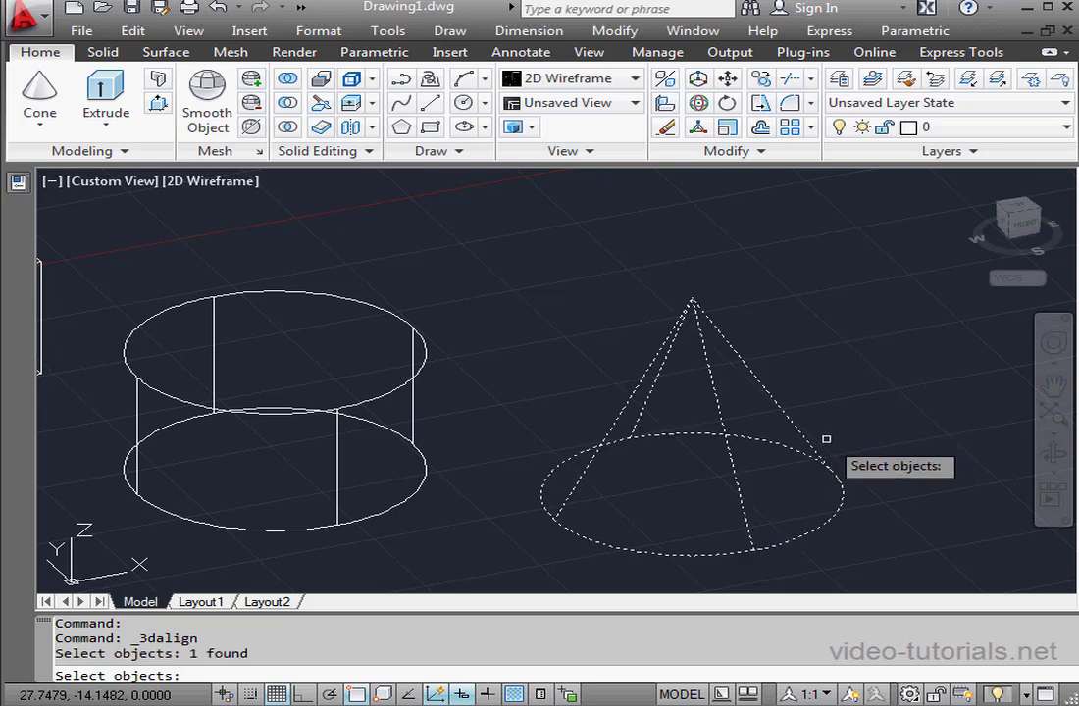
key(Return)
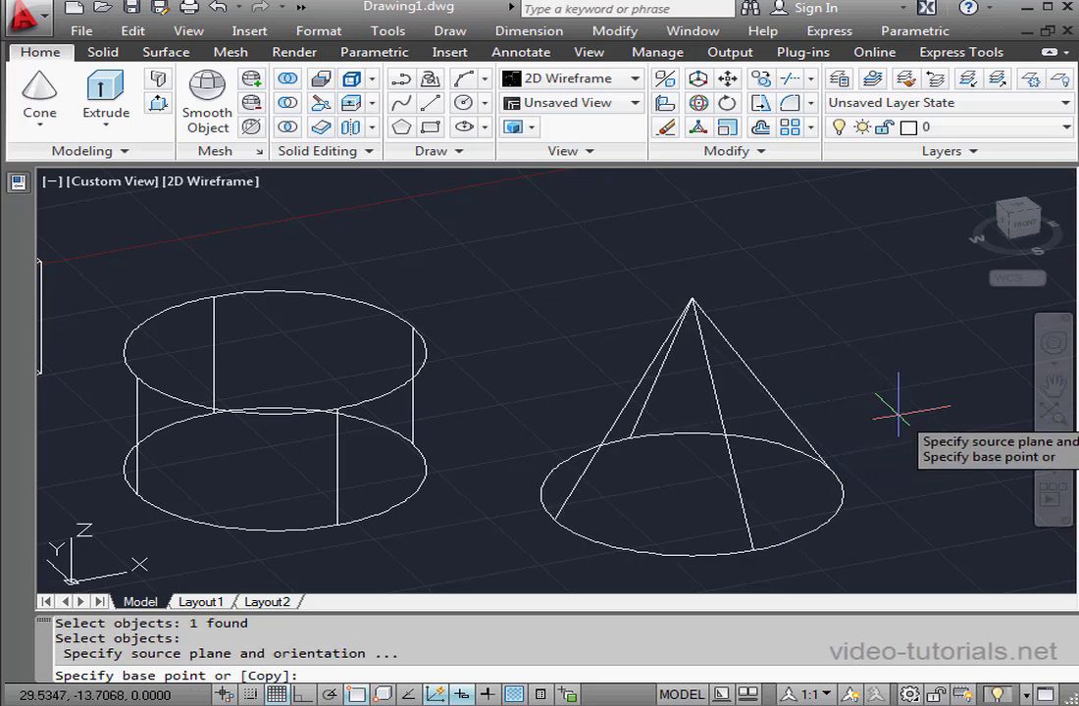
click(756, 546)
click(552, 517)
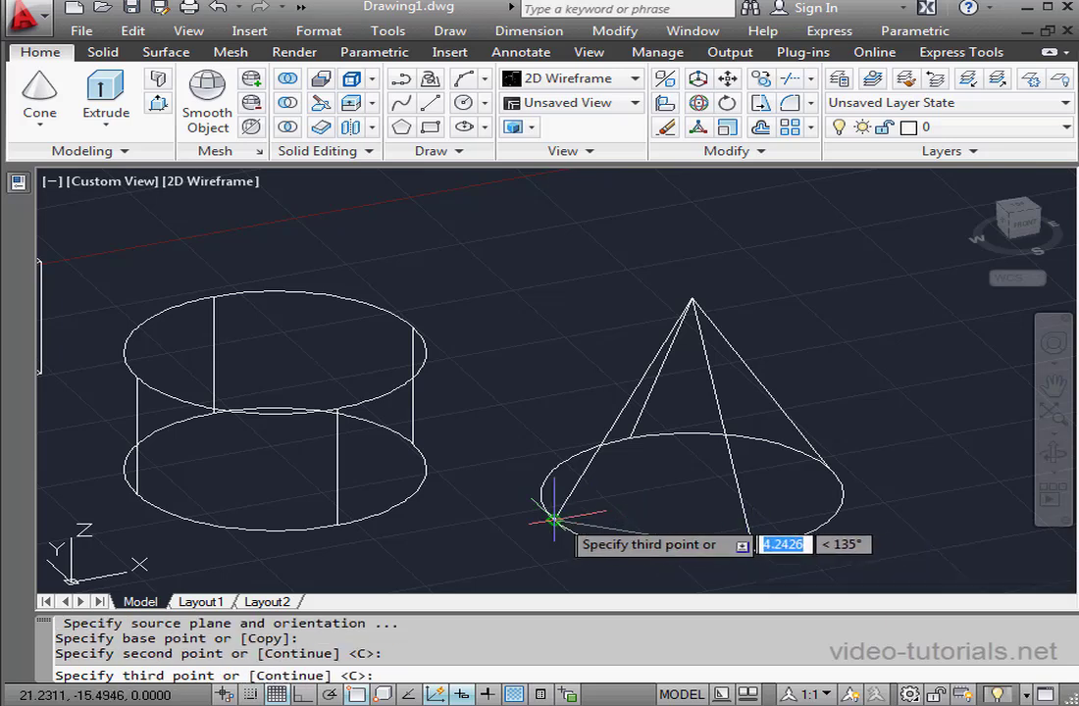
click(630, 439)
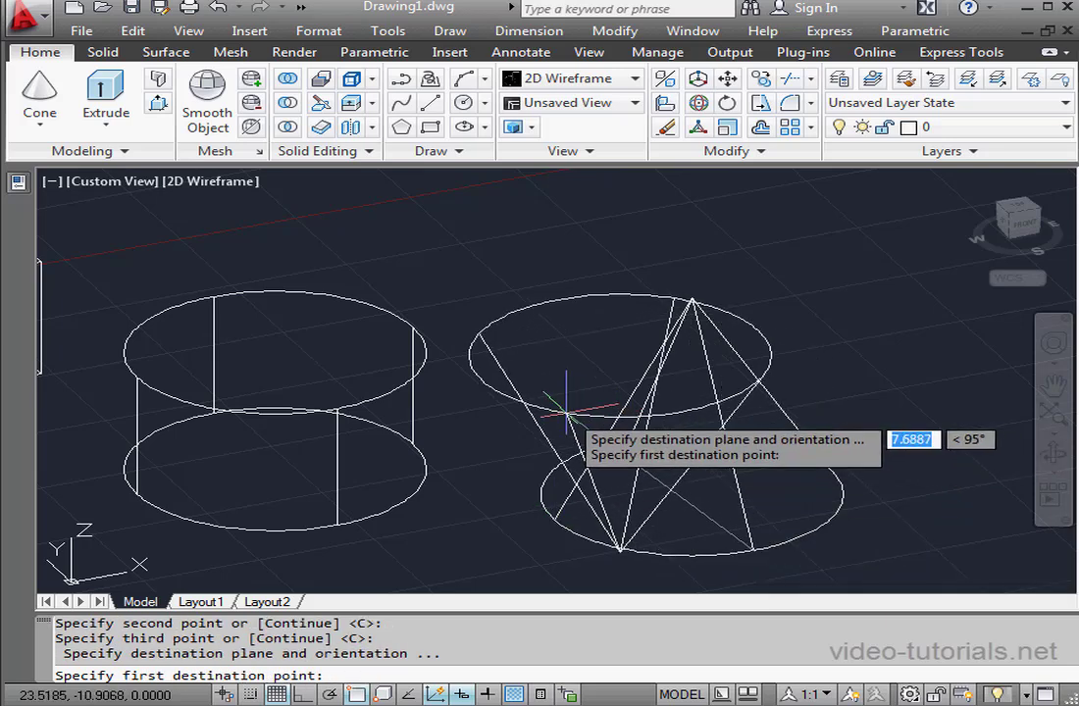
click(337, 410)
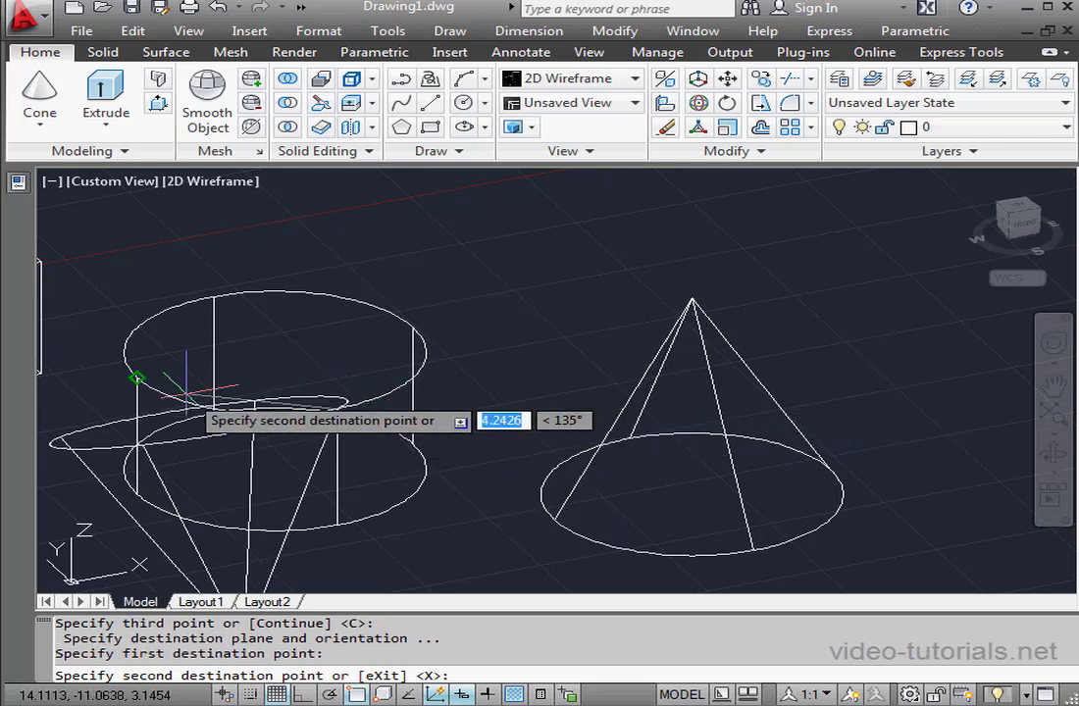
click(138, 376)
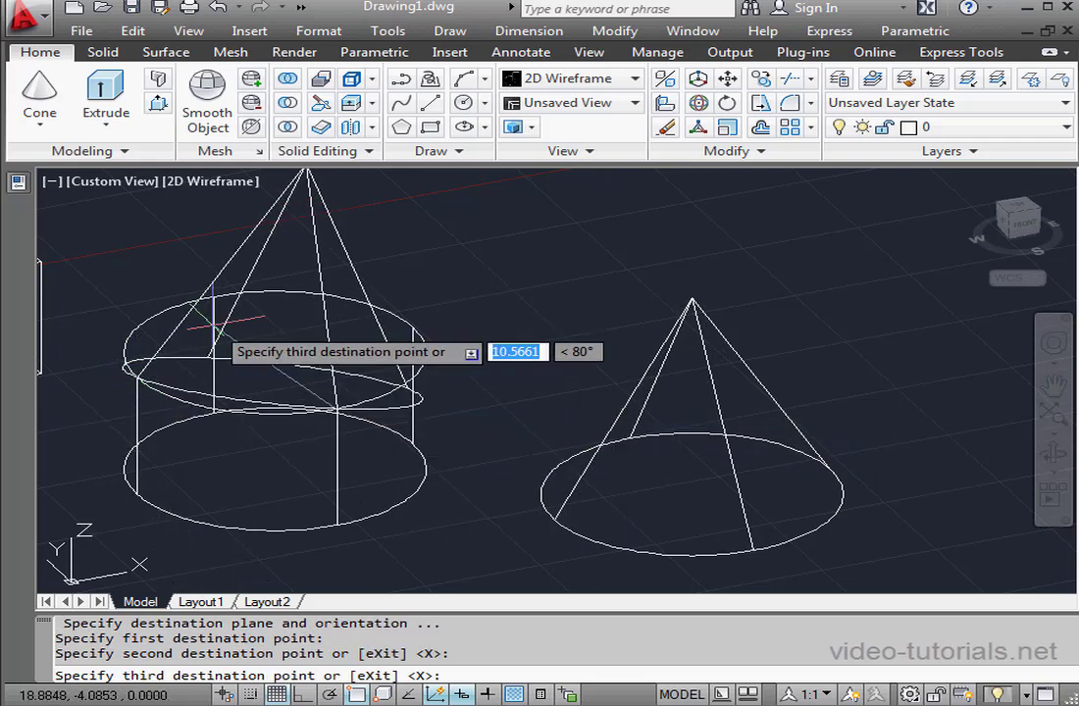
click(286, 308)
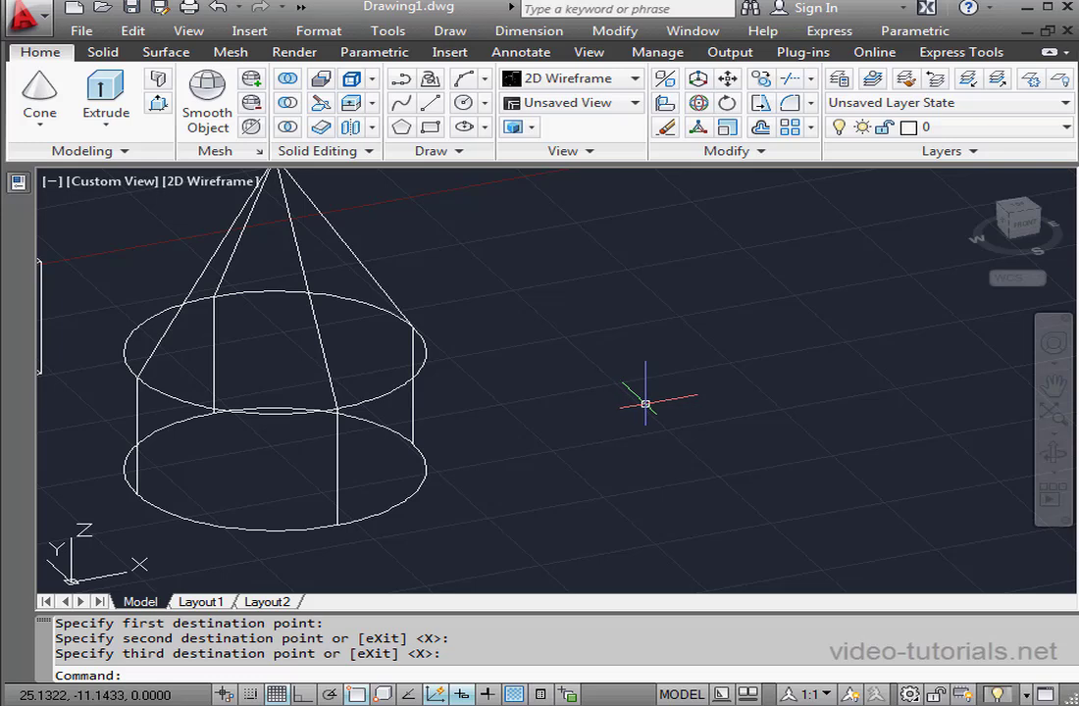
Step: Use 3D Align to place the copied box's bottom face on the cylinder's top face, starting at its front quadrant
middle_drag(501, 402, 771, 441)
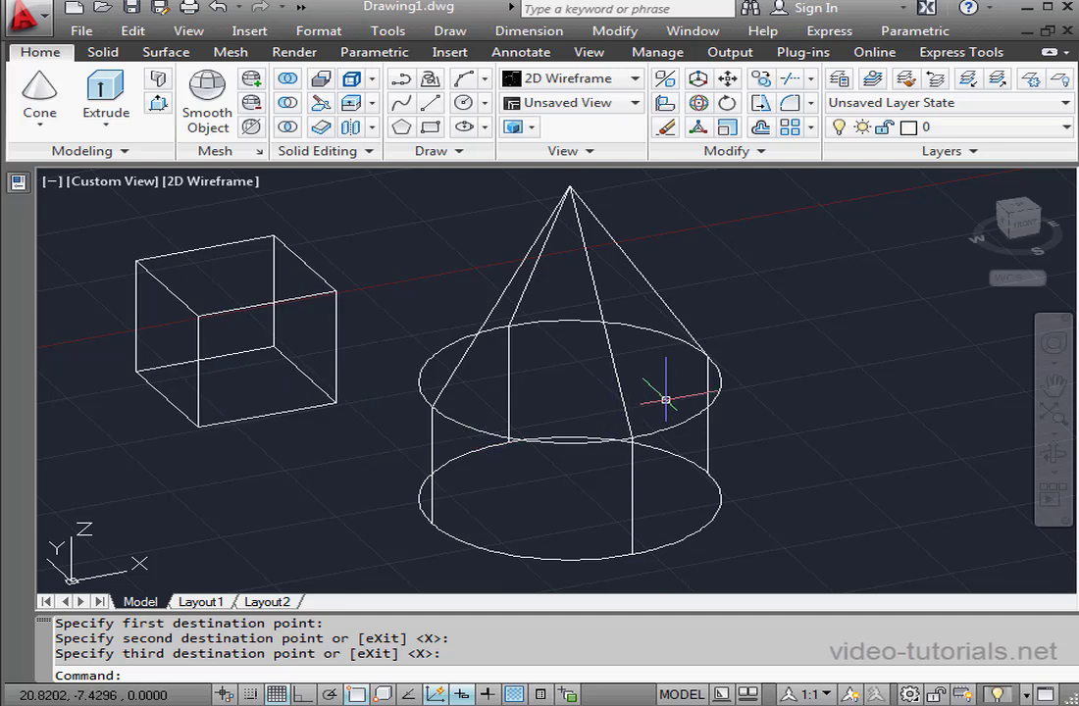
click(666, 103)
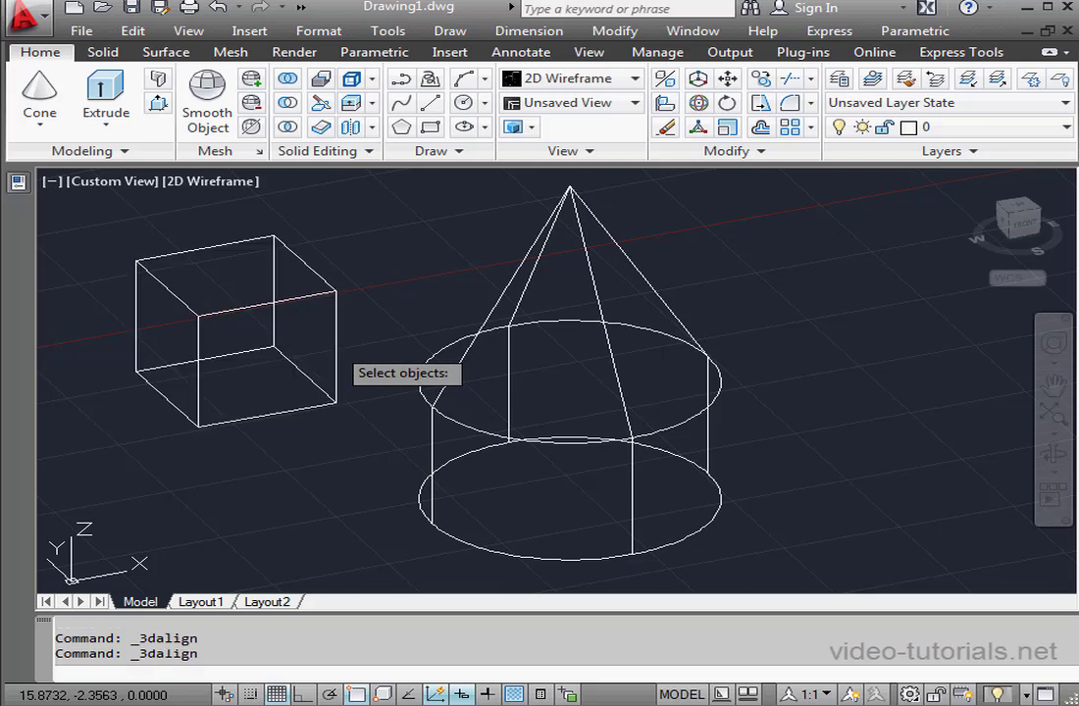
click(337, 343)
key(Return)
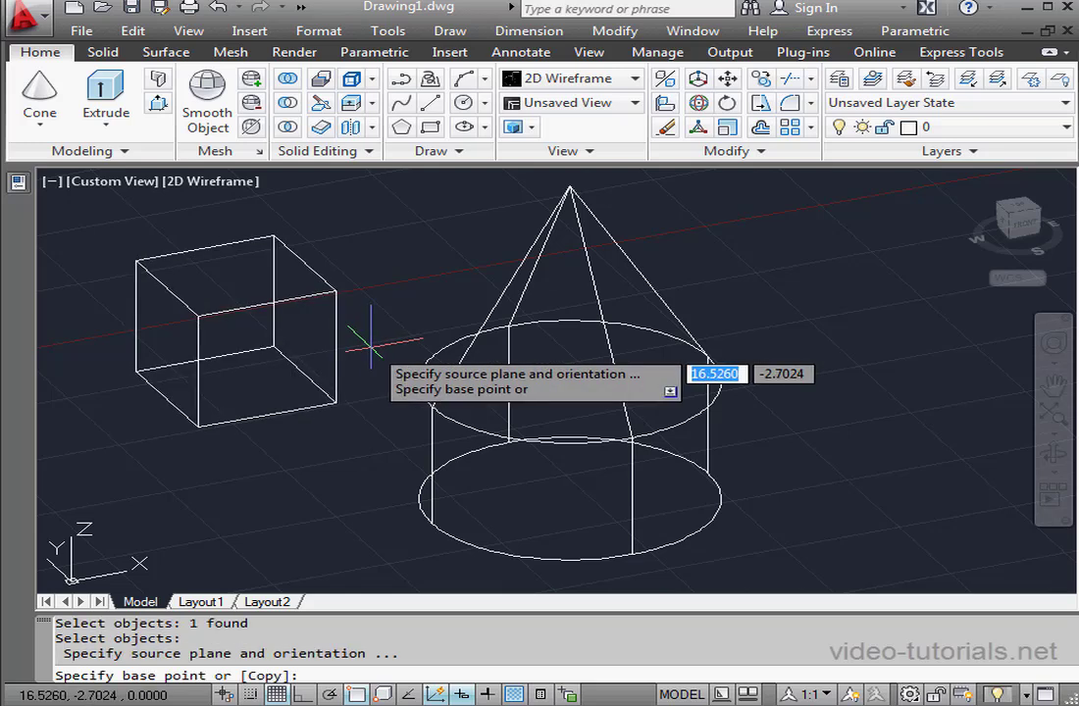
click(334, 402)
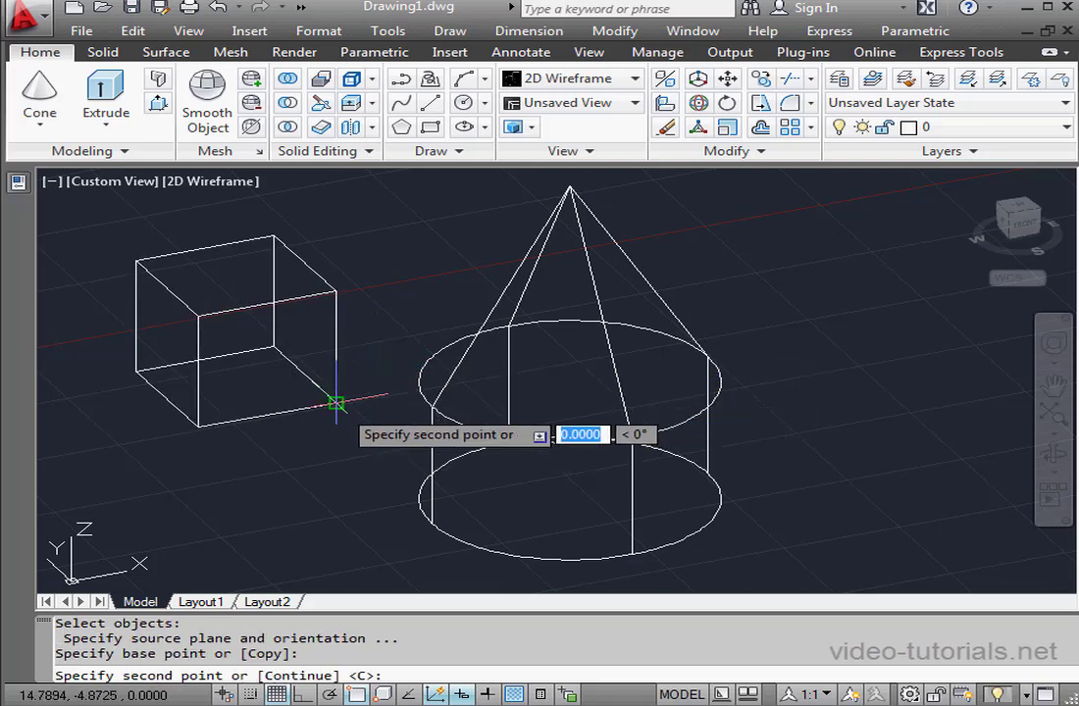
click(196, 428)
click(136, 371)
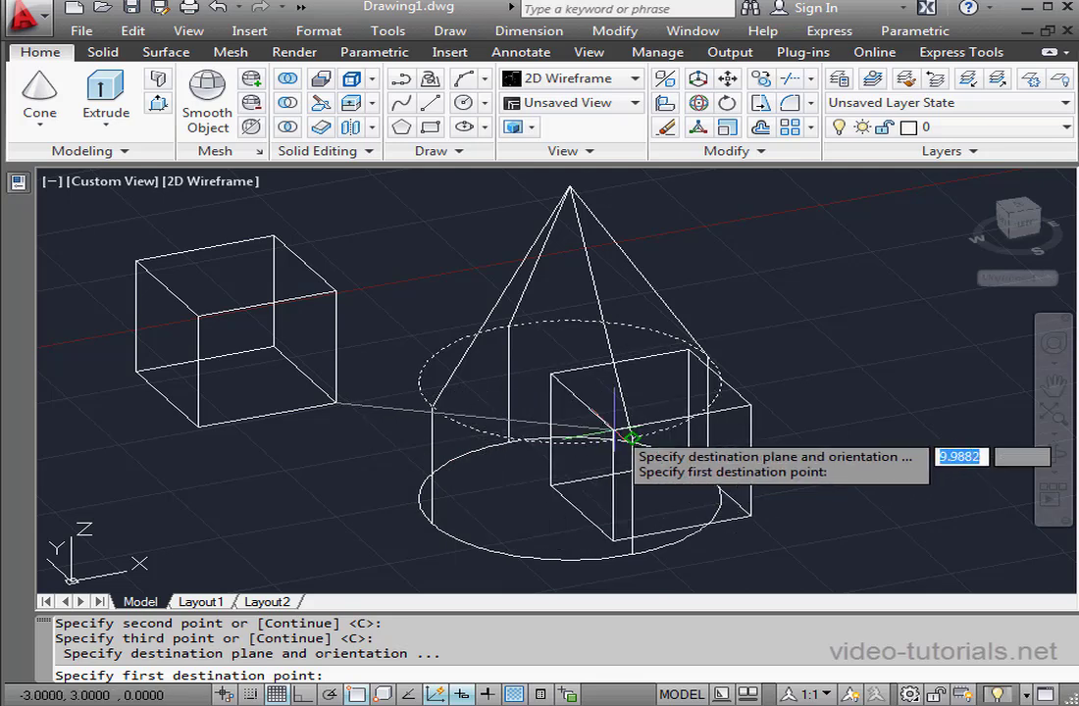
click(633, 437)
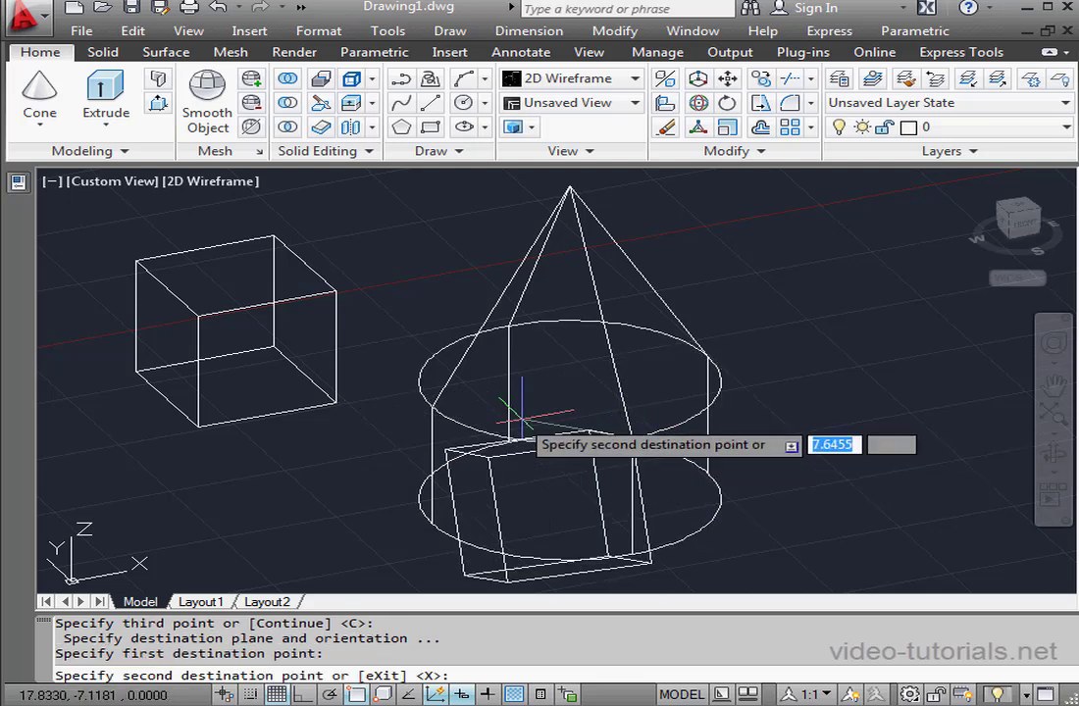
click(508, 412)
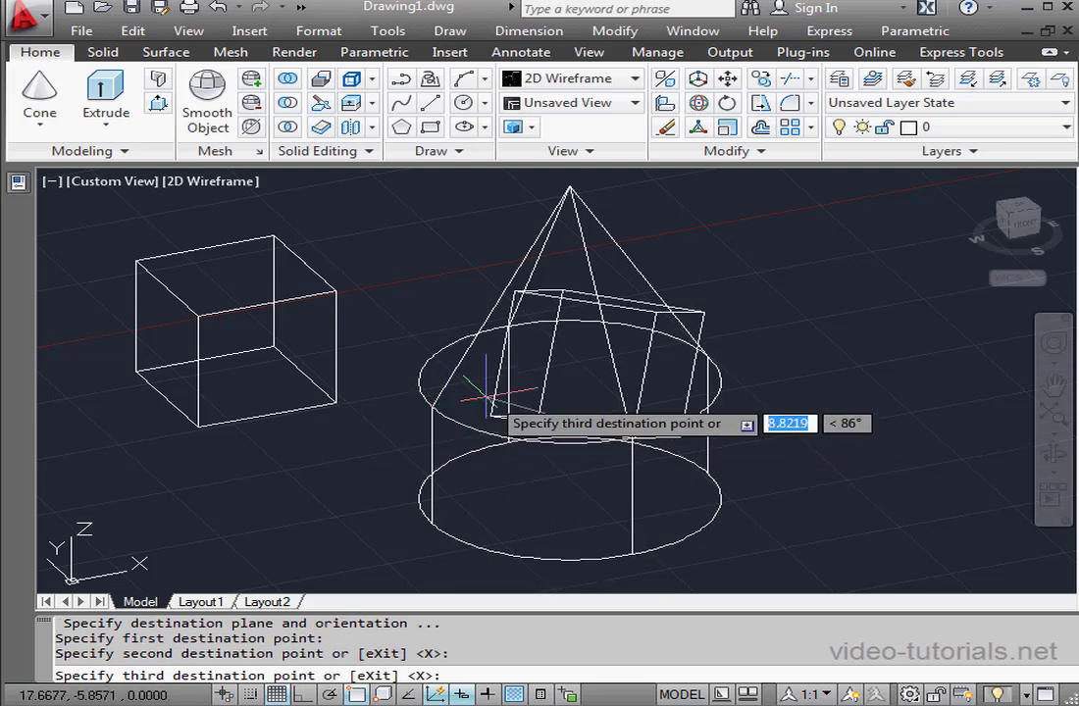
click(508, 326)
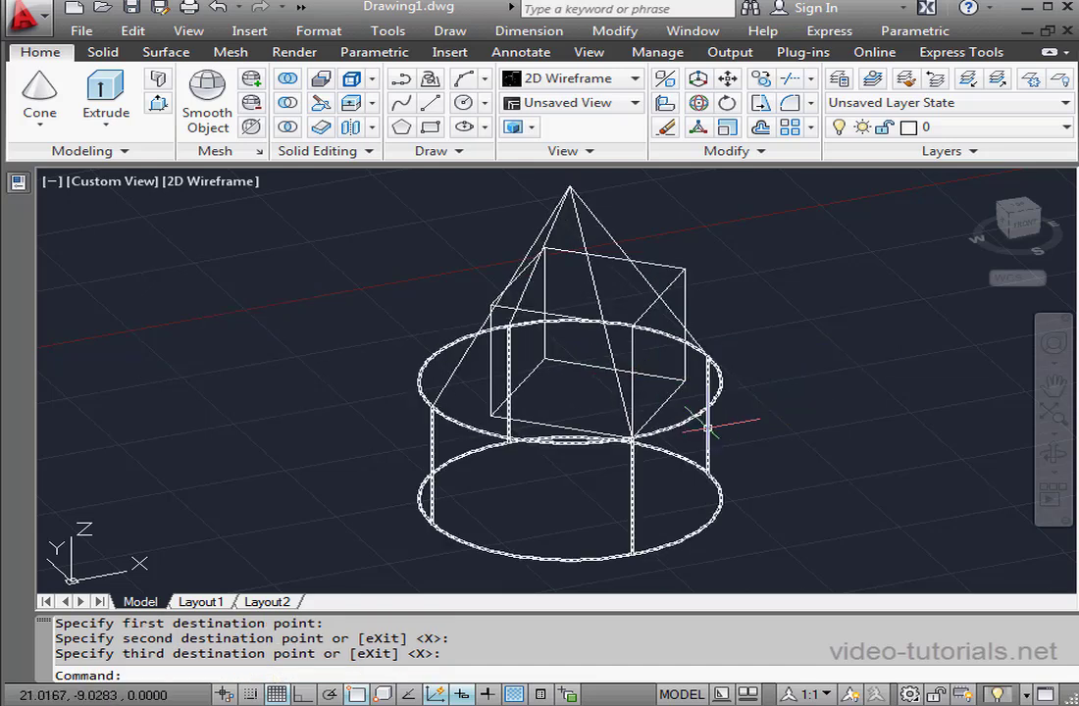
shift+middle_drag(639, 426, 655, 444)
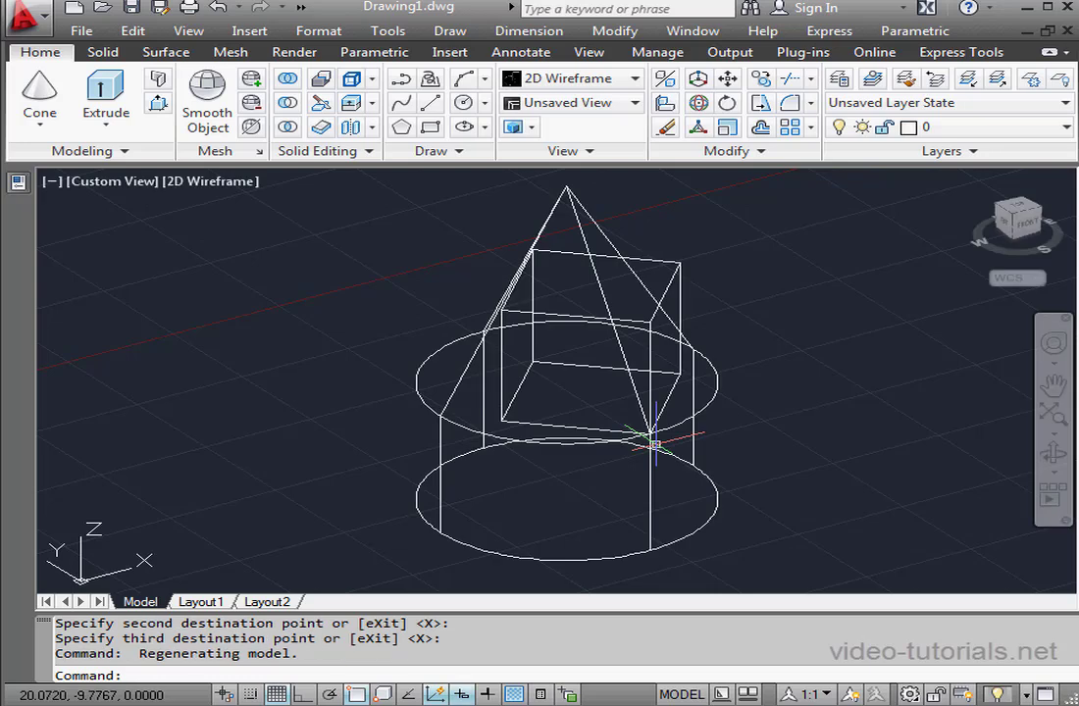